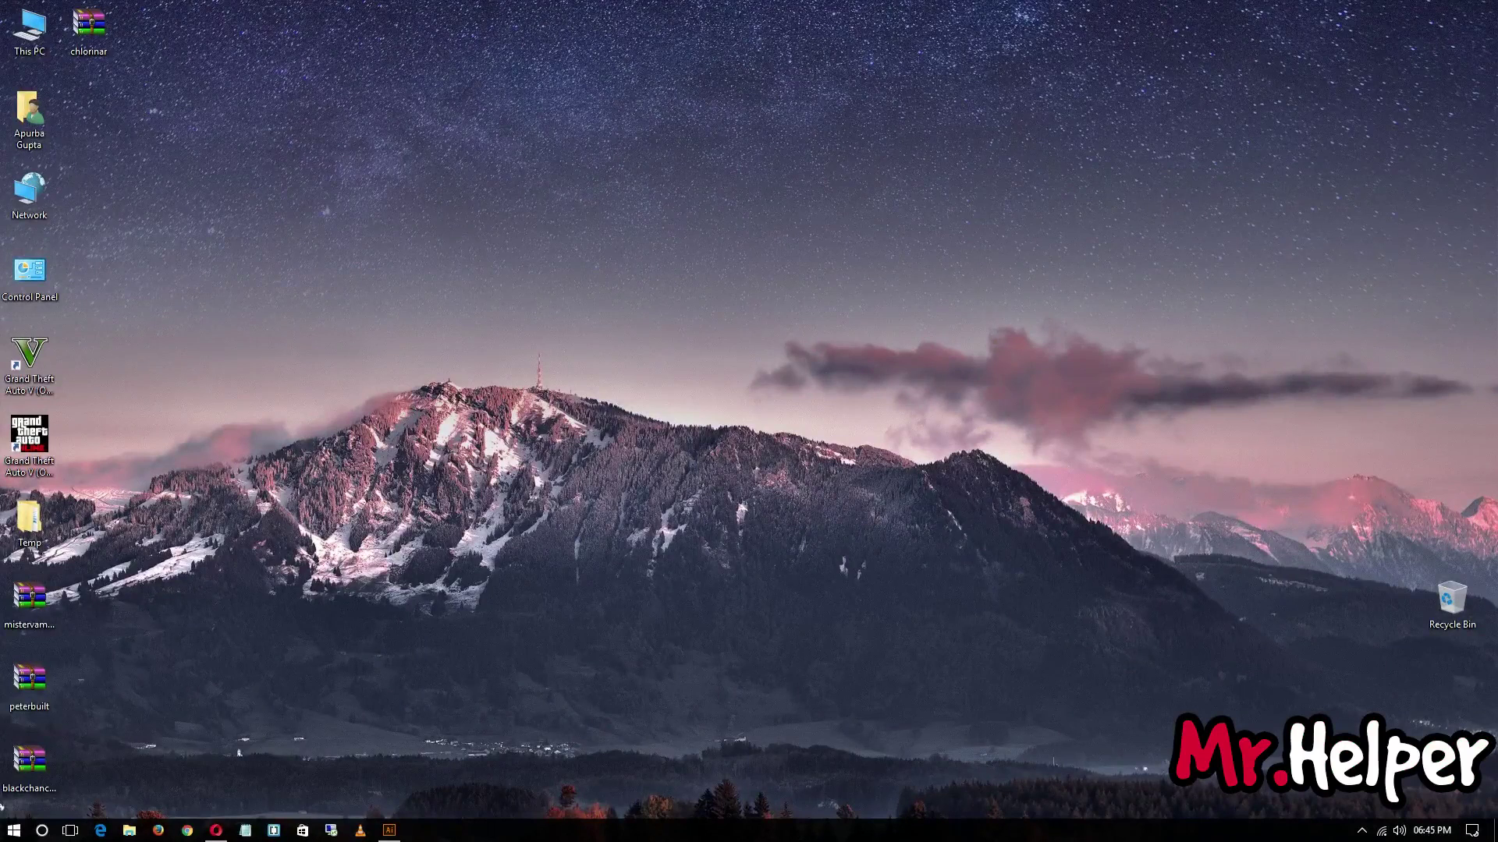
Restore Opera and move between the DaFont and 1001 Free Fonts tabs, ending on DaFont
click(221, 829)
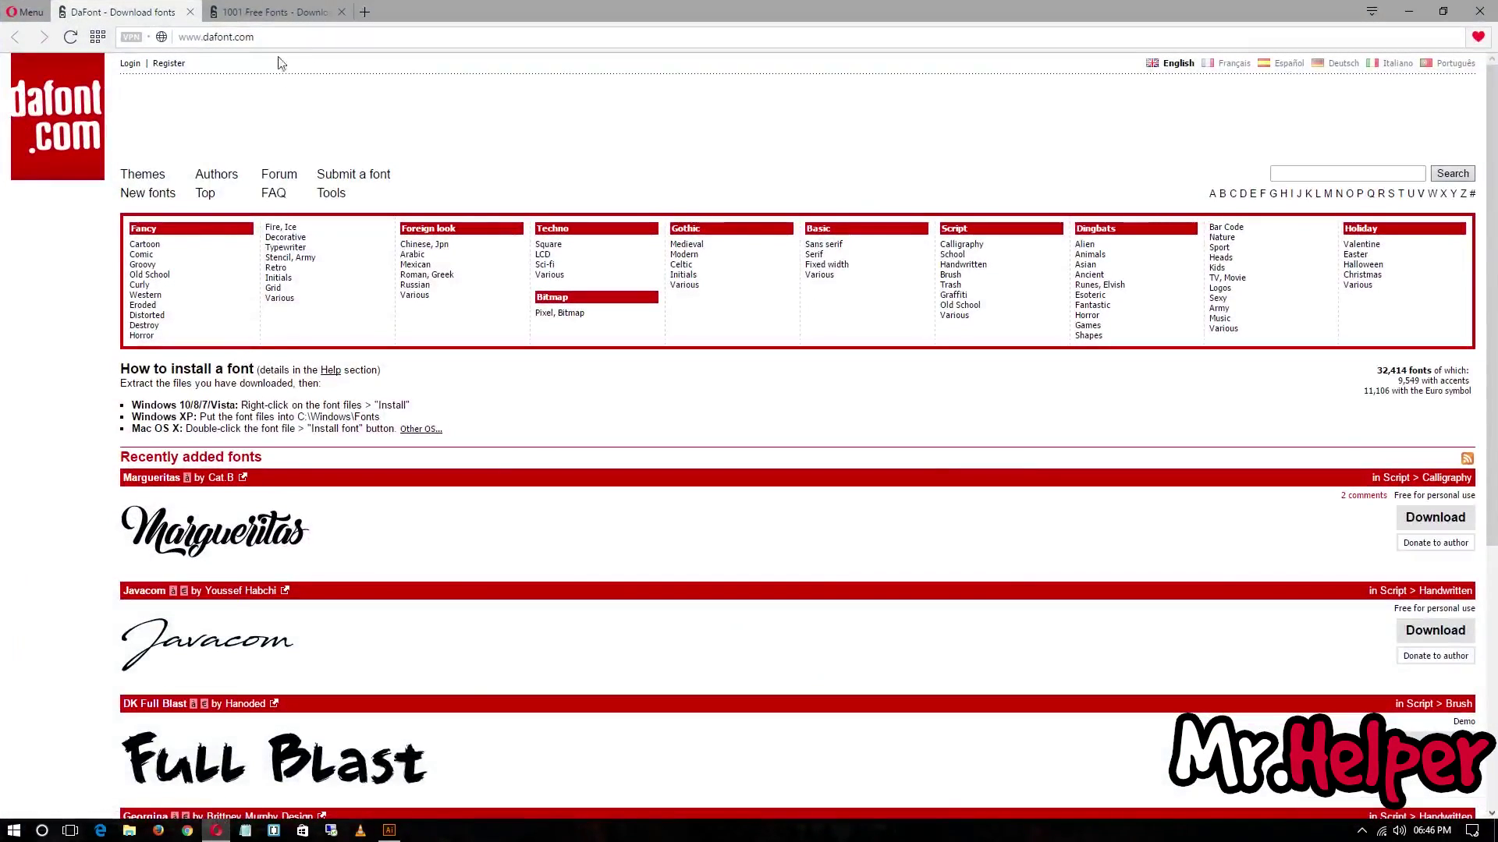
click(267, 11)
click(153, 11)
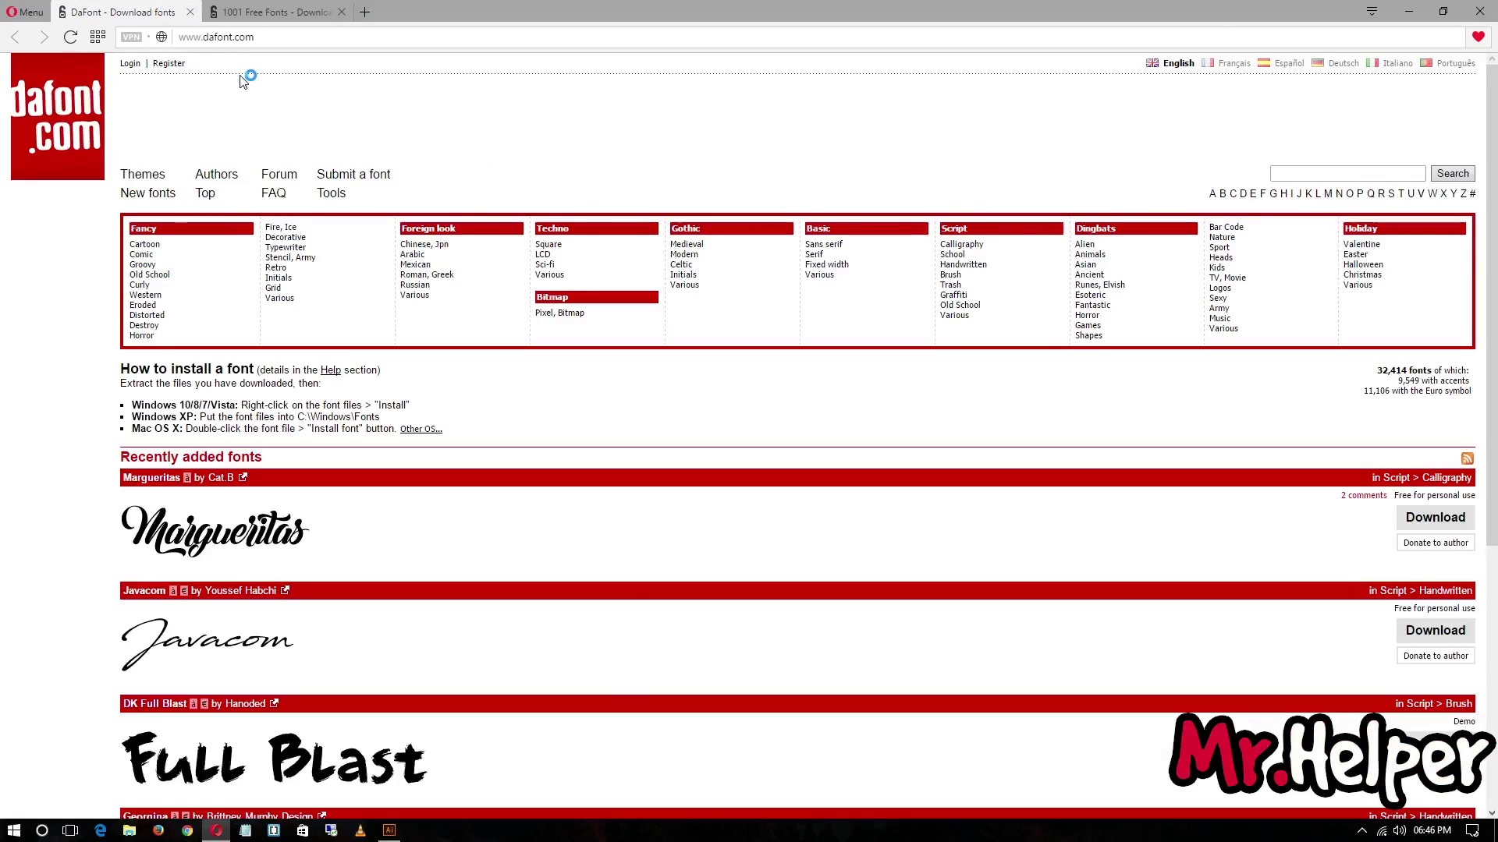
click(269, 11)
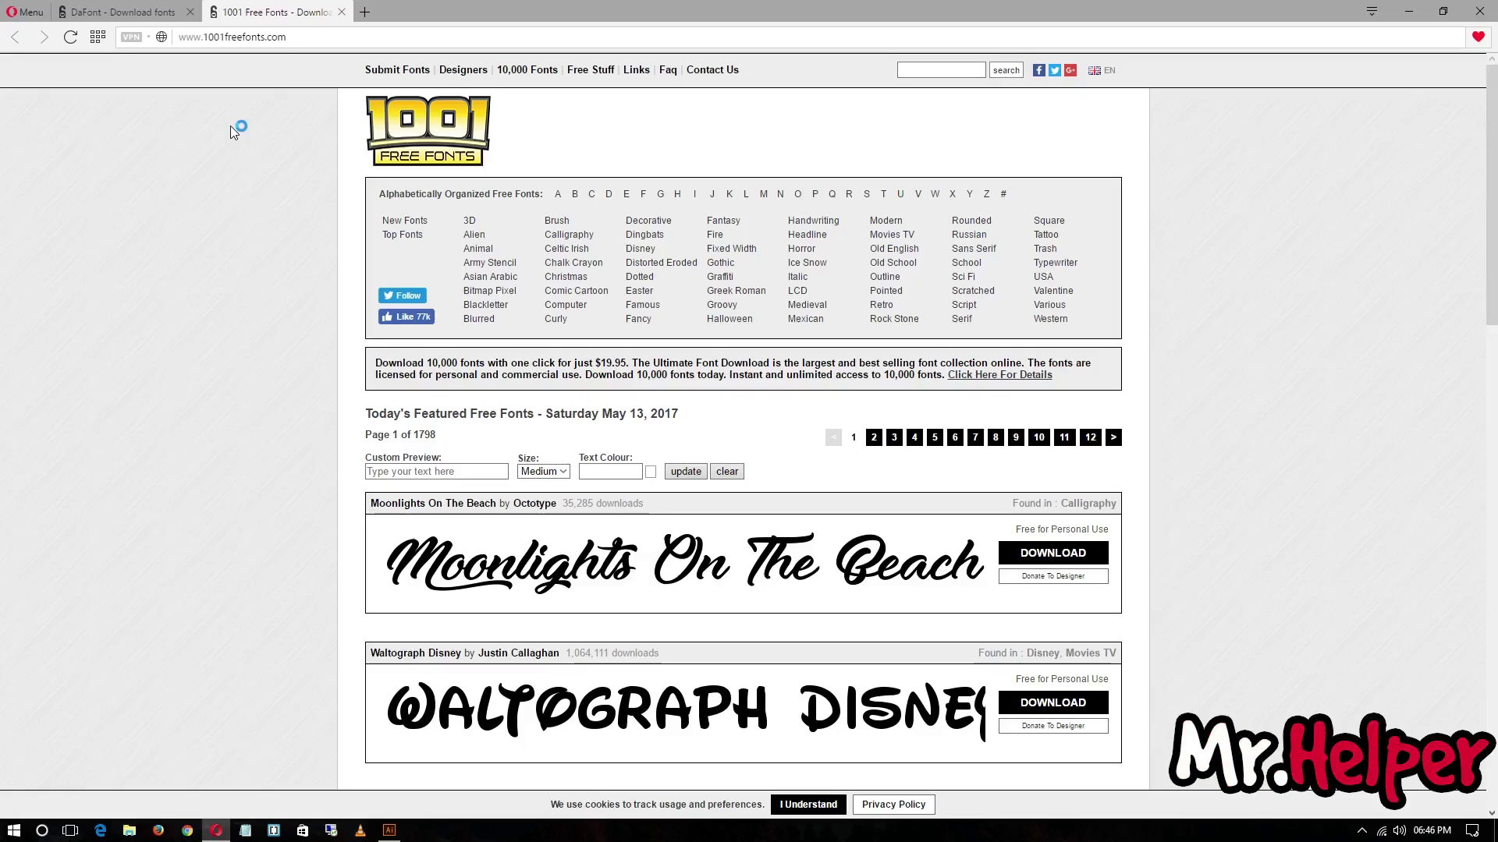
click(149, 11)
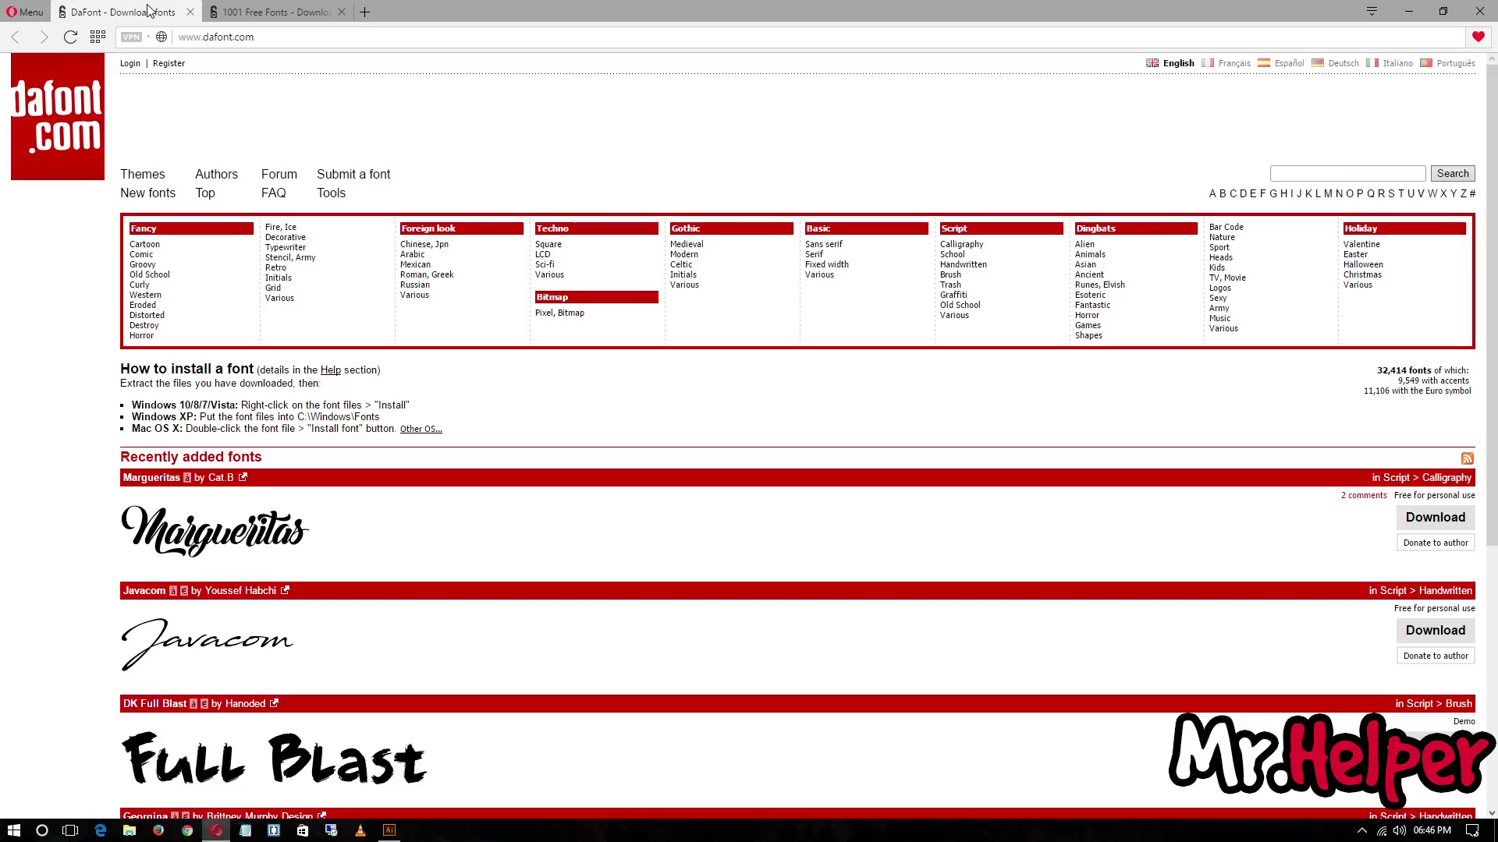
click(275, 13)
click(113, 9)
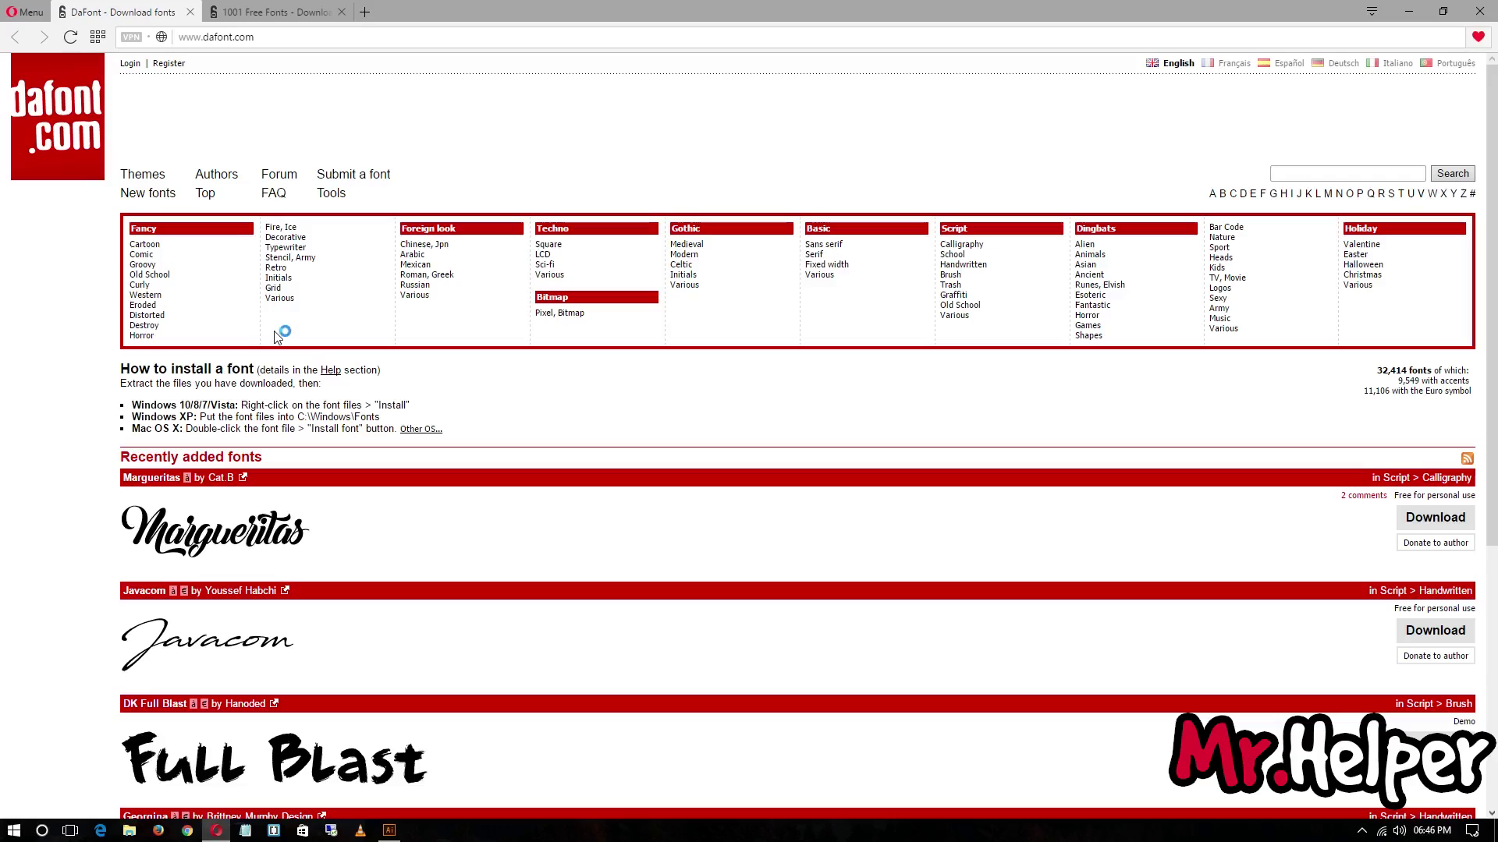
click(1413, 8)
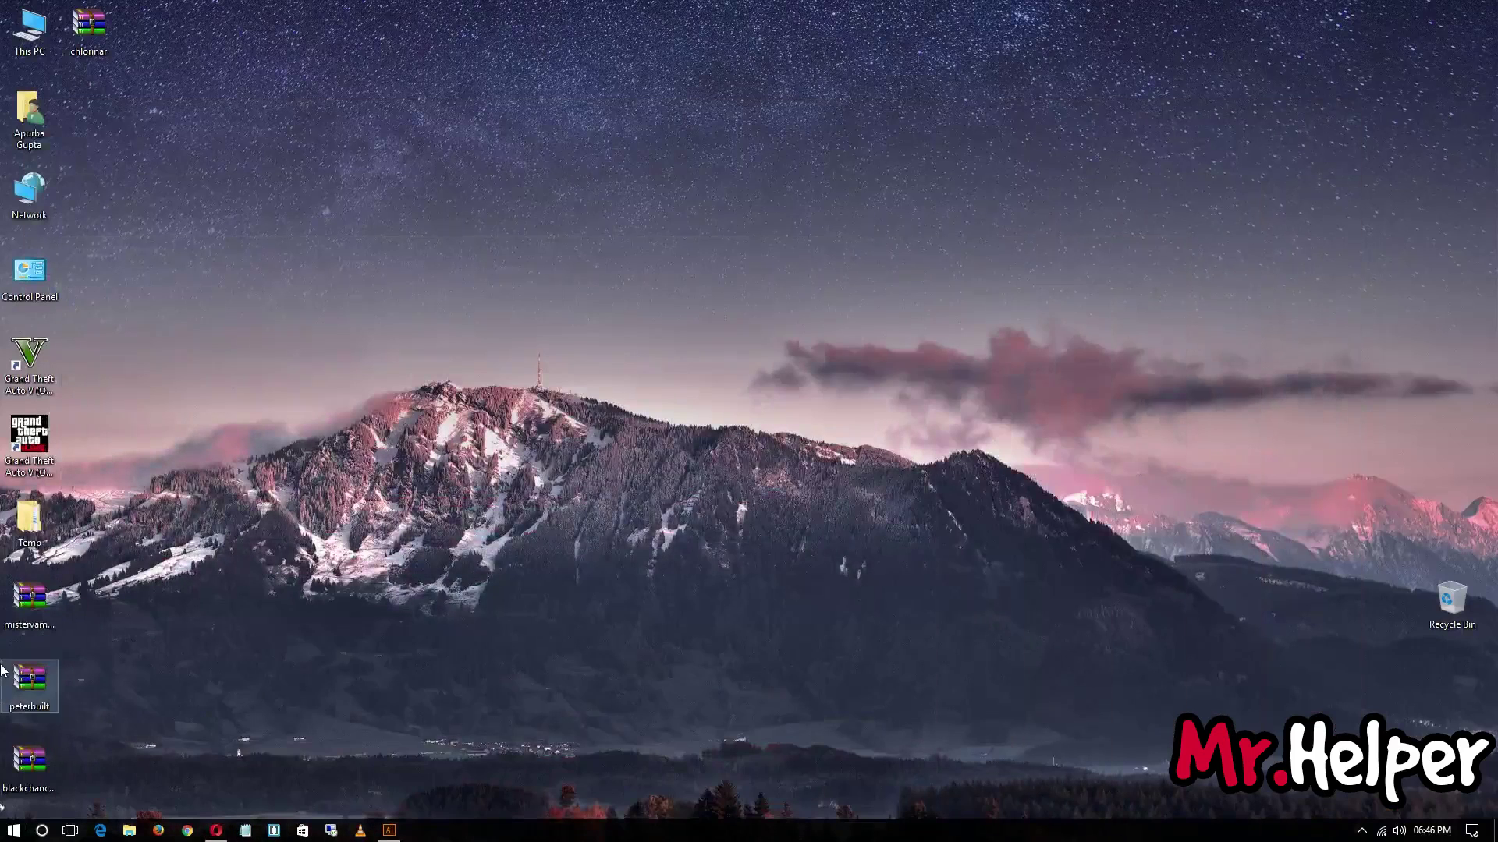
click(217, 831)
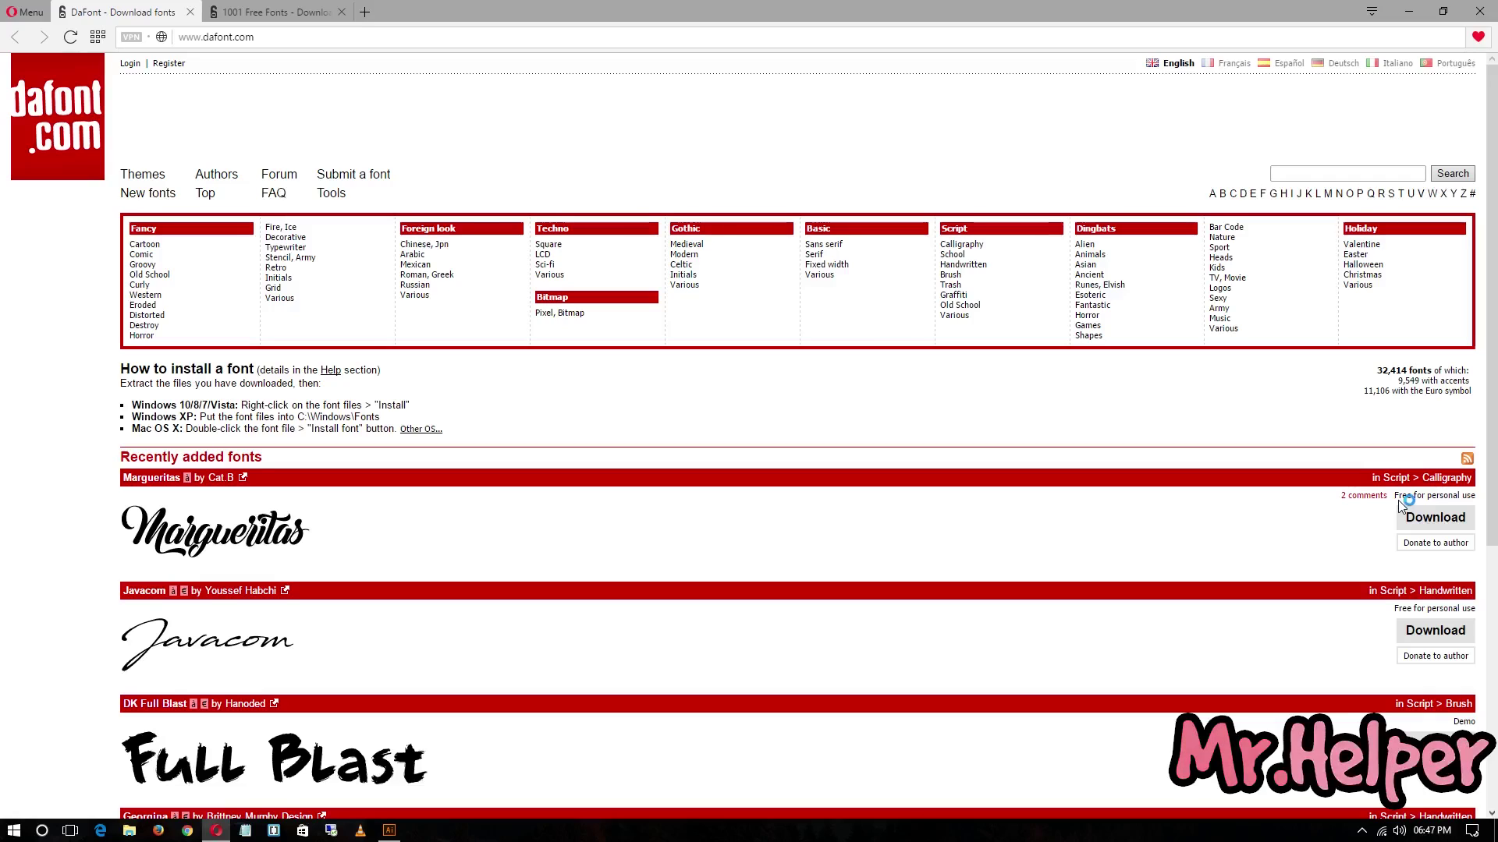
scroll(218, 662, down, 1)
scroll(219, 664, down, 2)
scroll(219, 663, up, 3)
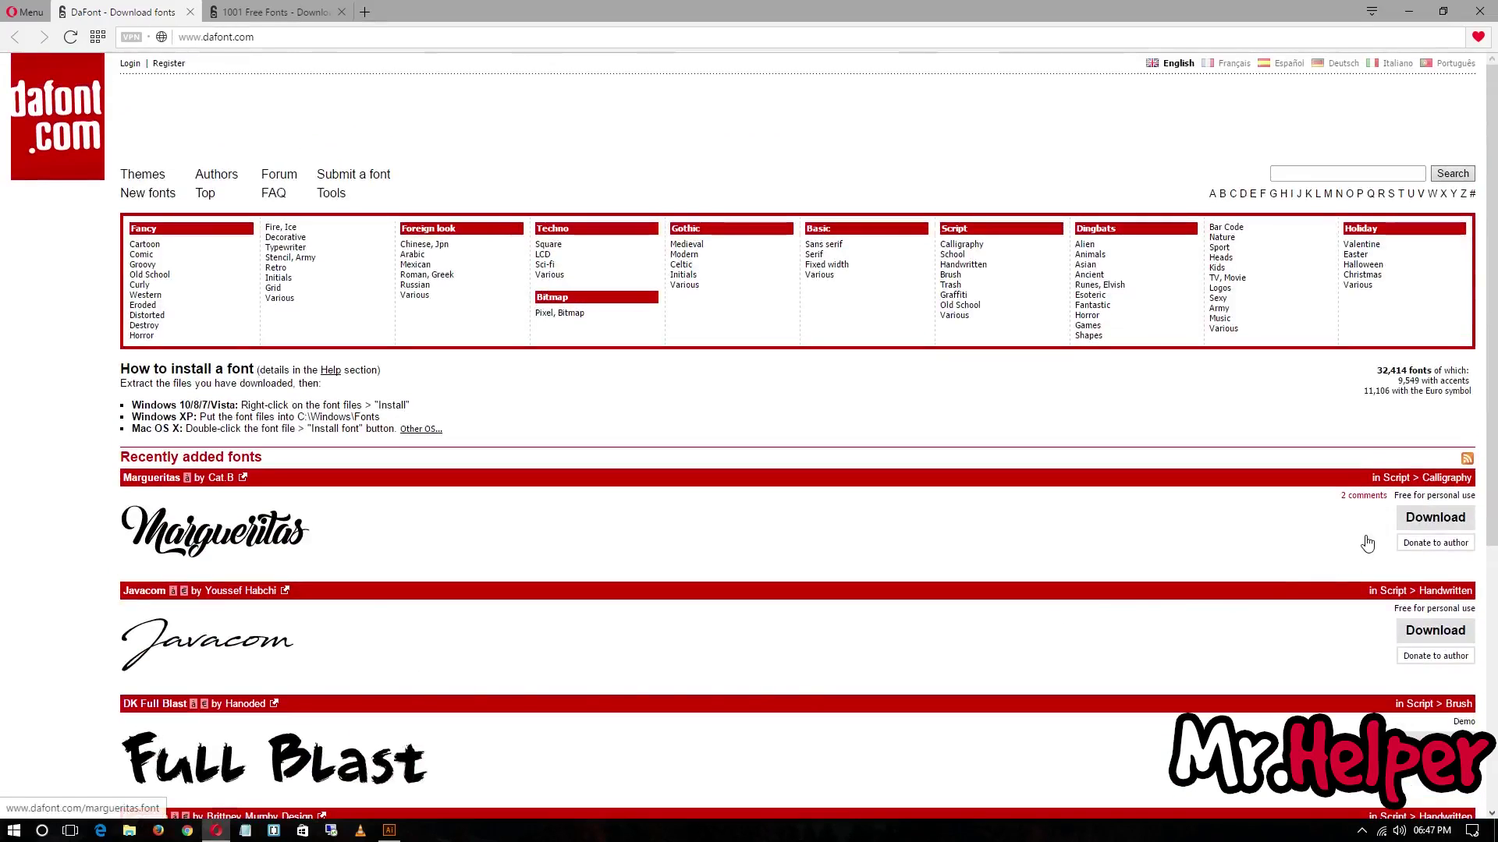
Download the Margueritas font archive from DaFont
click(1408, 523)
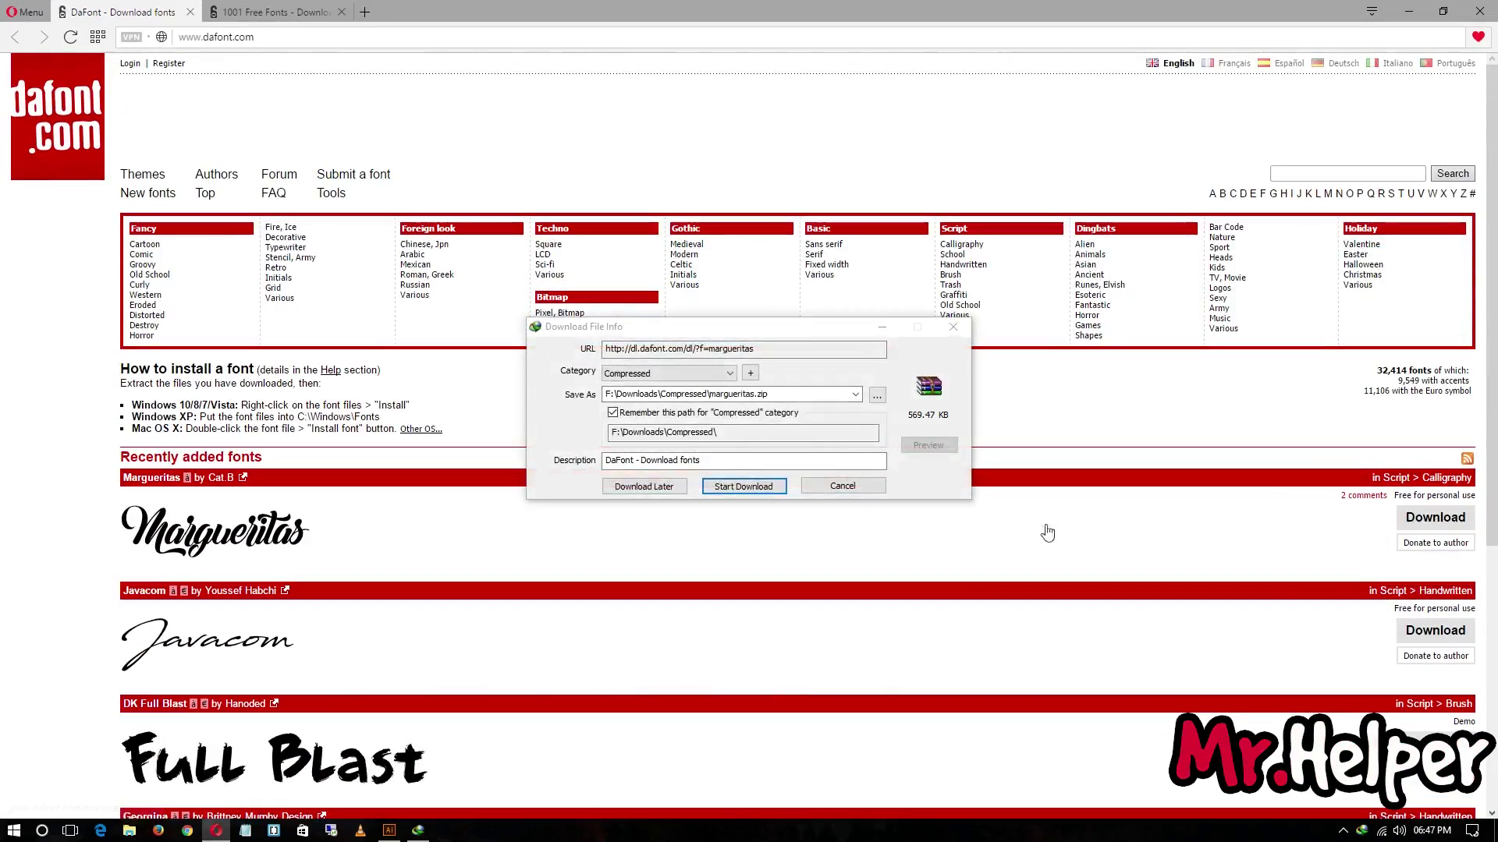
click(744, 485)
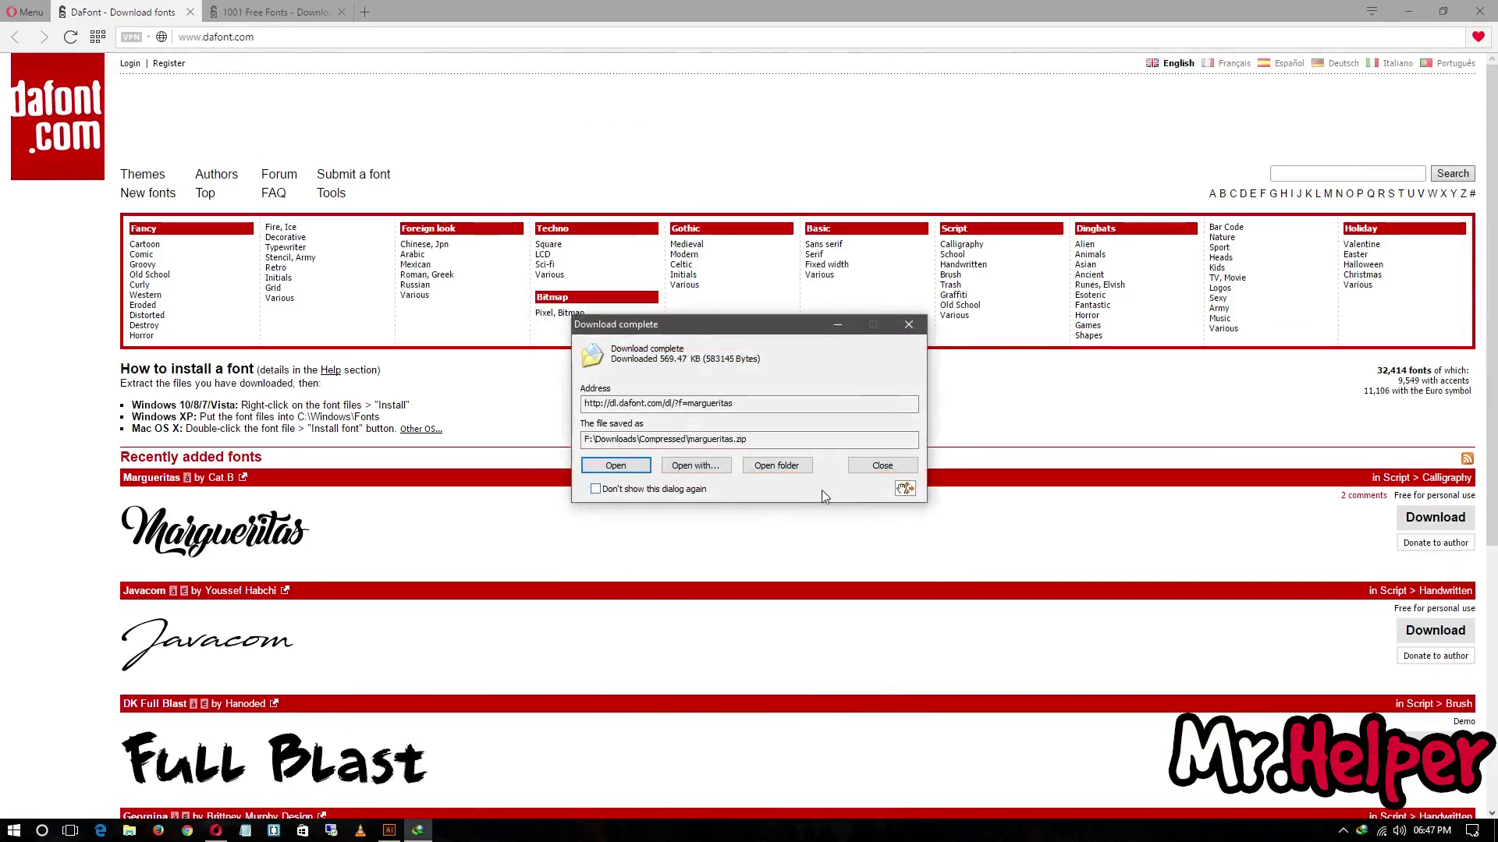
click(883, 466)
Download the Moonlights On The Beach font archive from 1001 Free Fonts
click(301, 10)
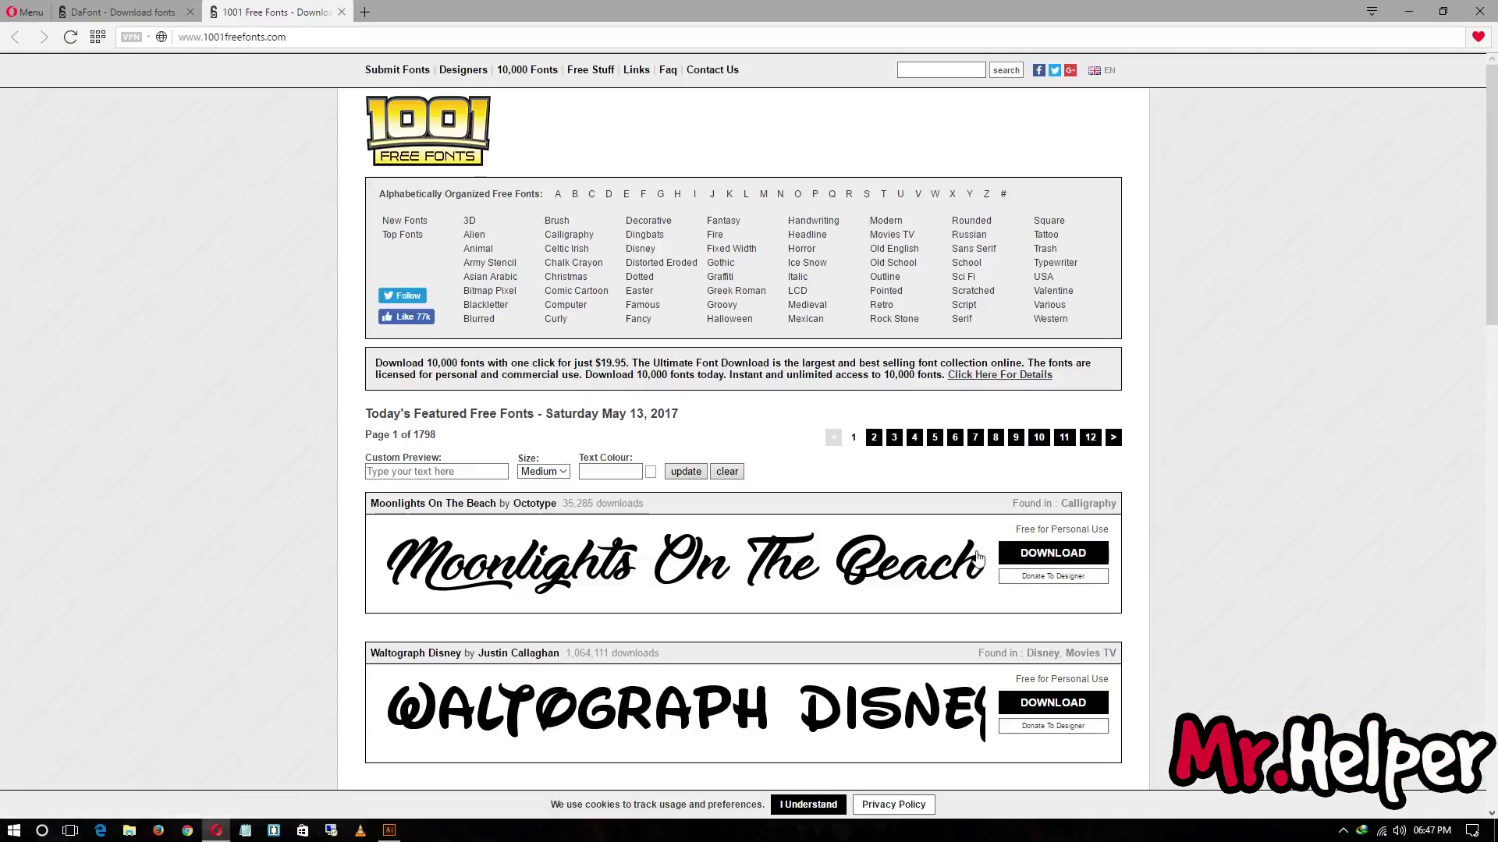
click(1025, 562)
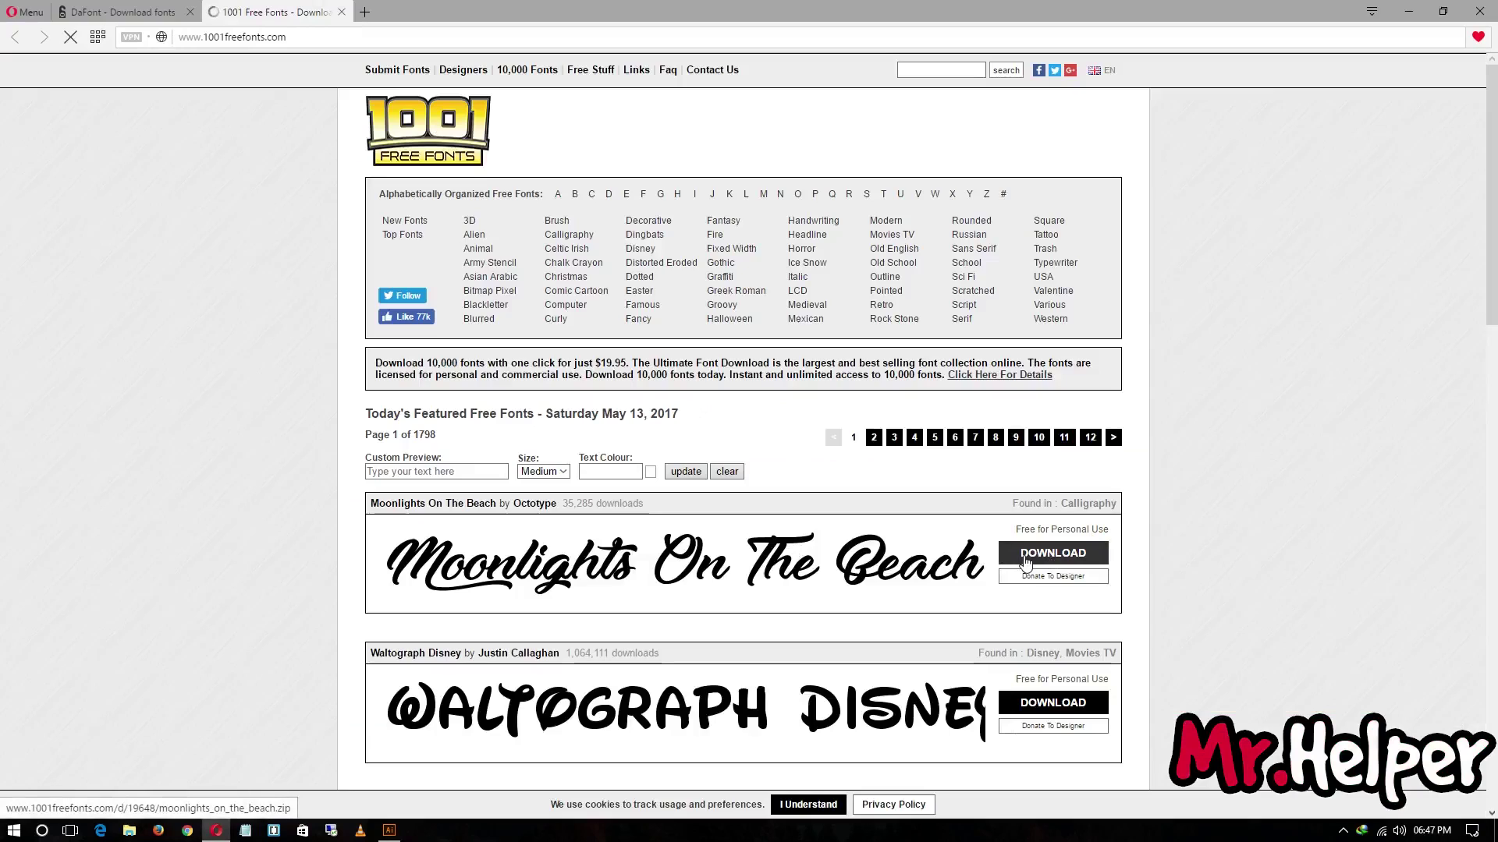
click(727, 486)
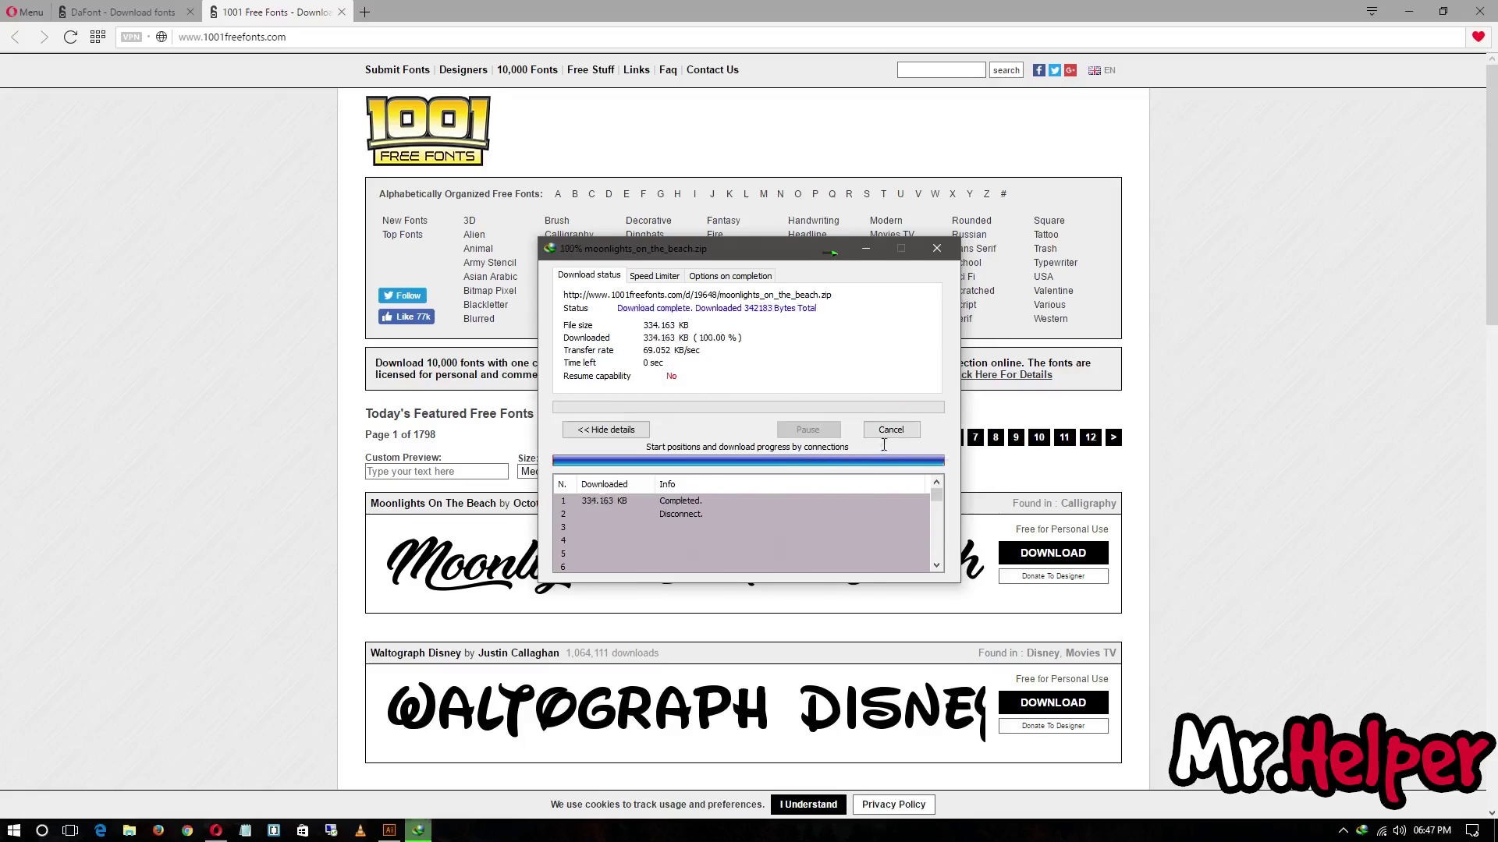
click(886, 471)
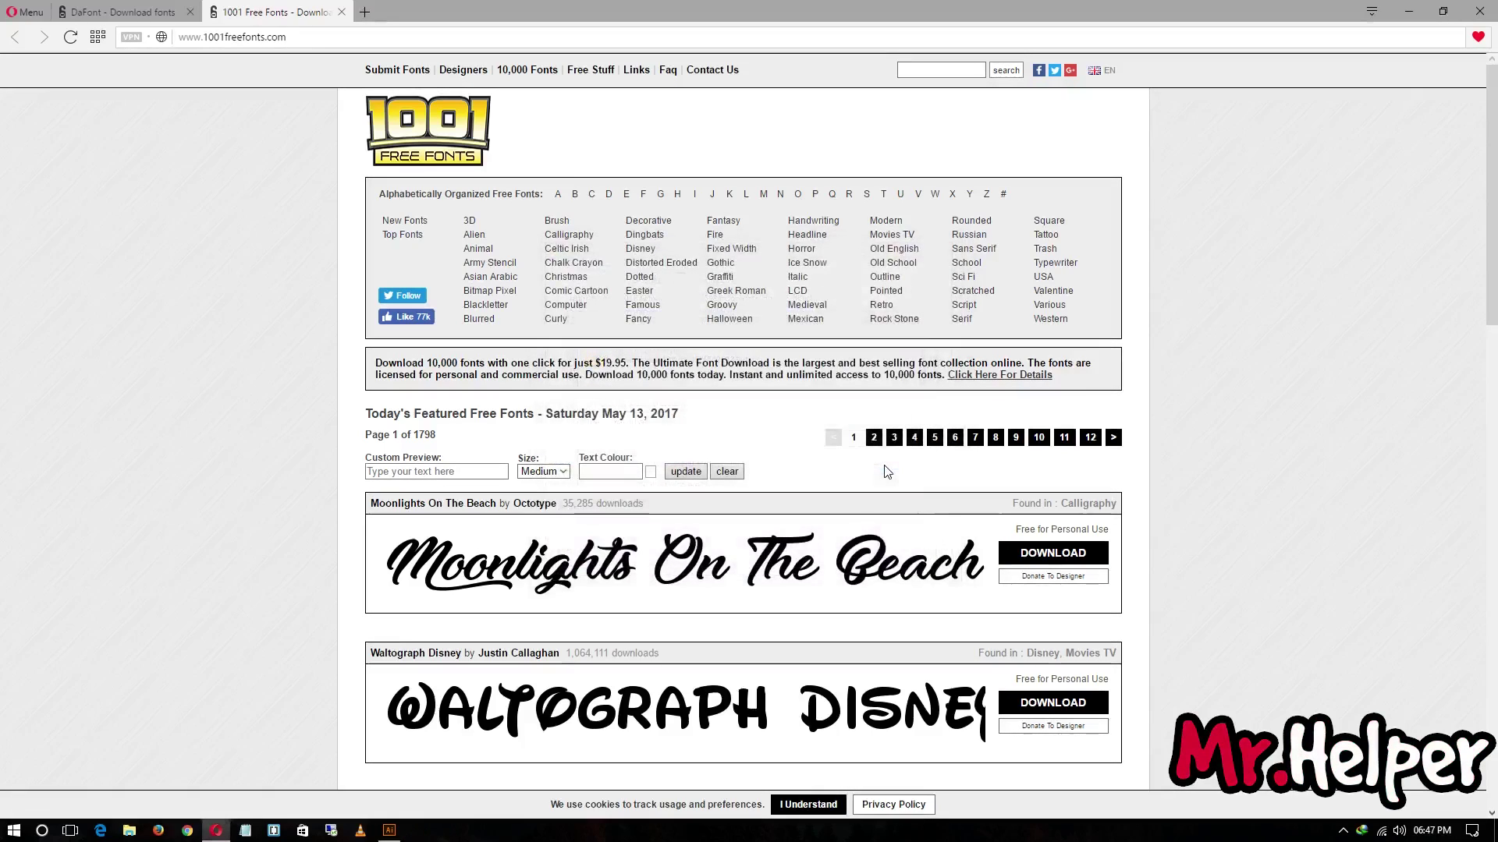
Open the mistervampire.zip archive from the desktop in WinRAR
click(1408, 11)
click(32, 614)
double_click(33, 617)
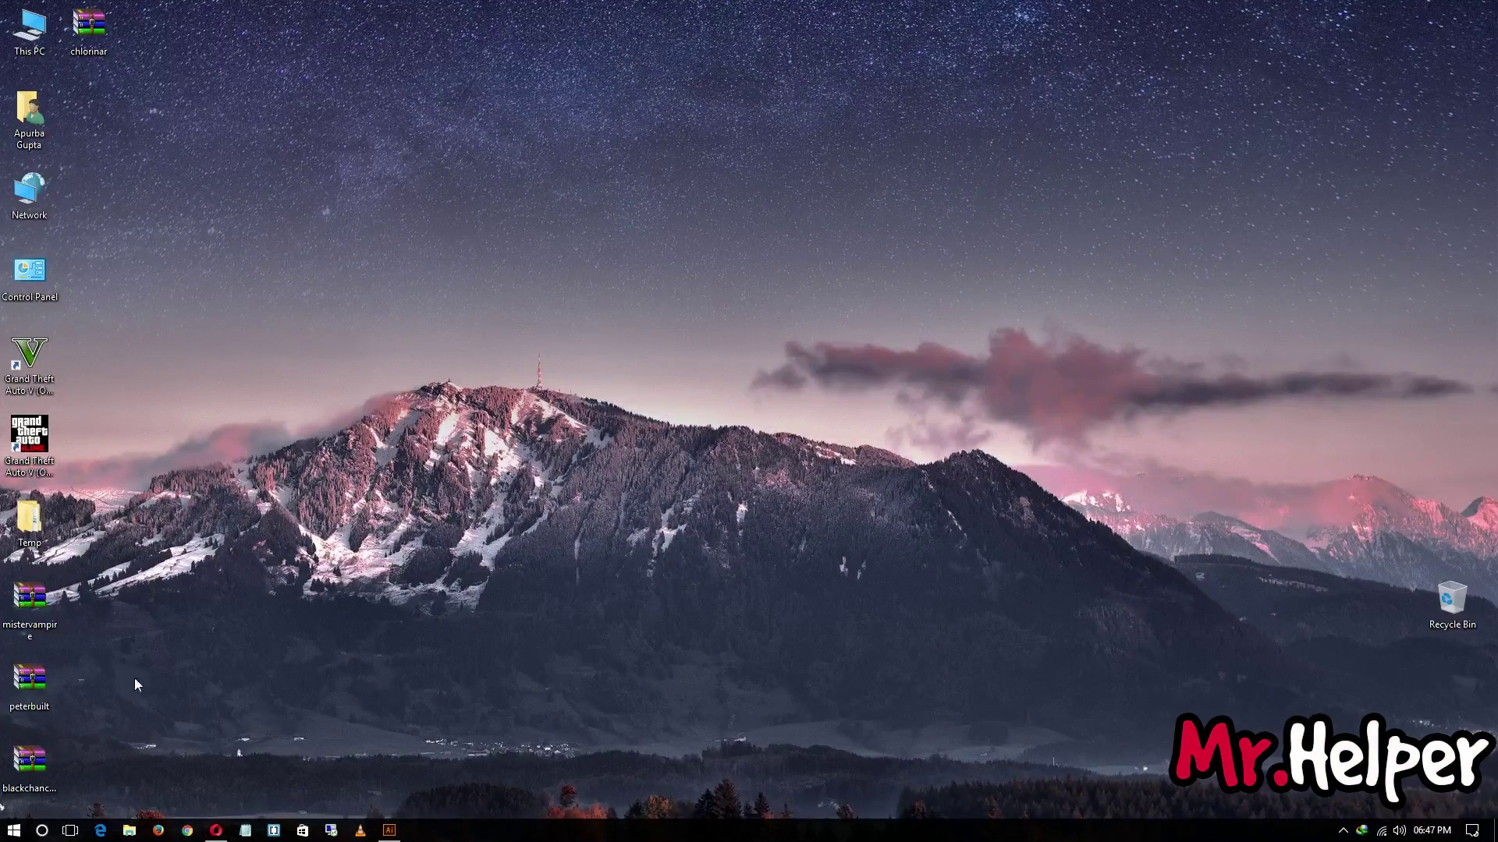
click(216, 830)
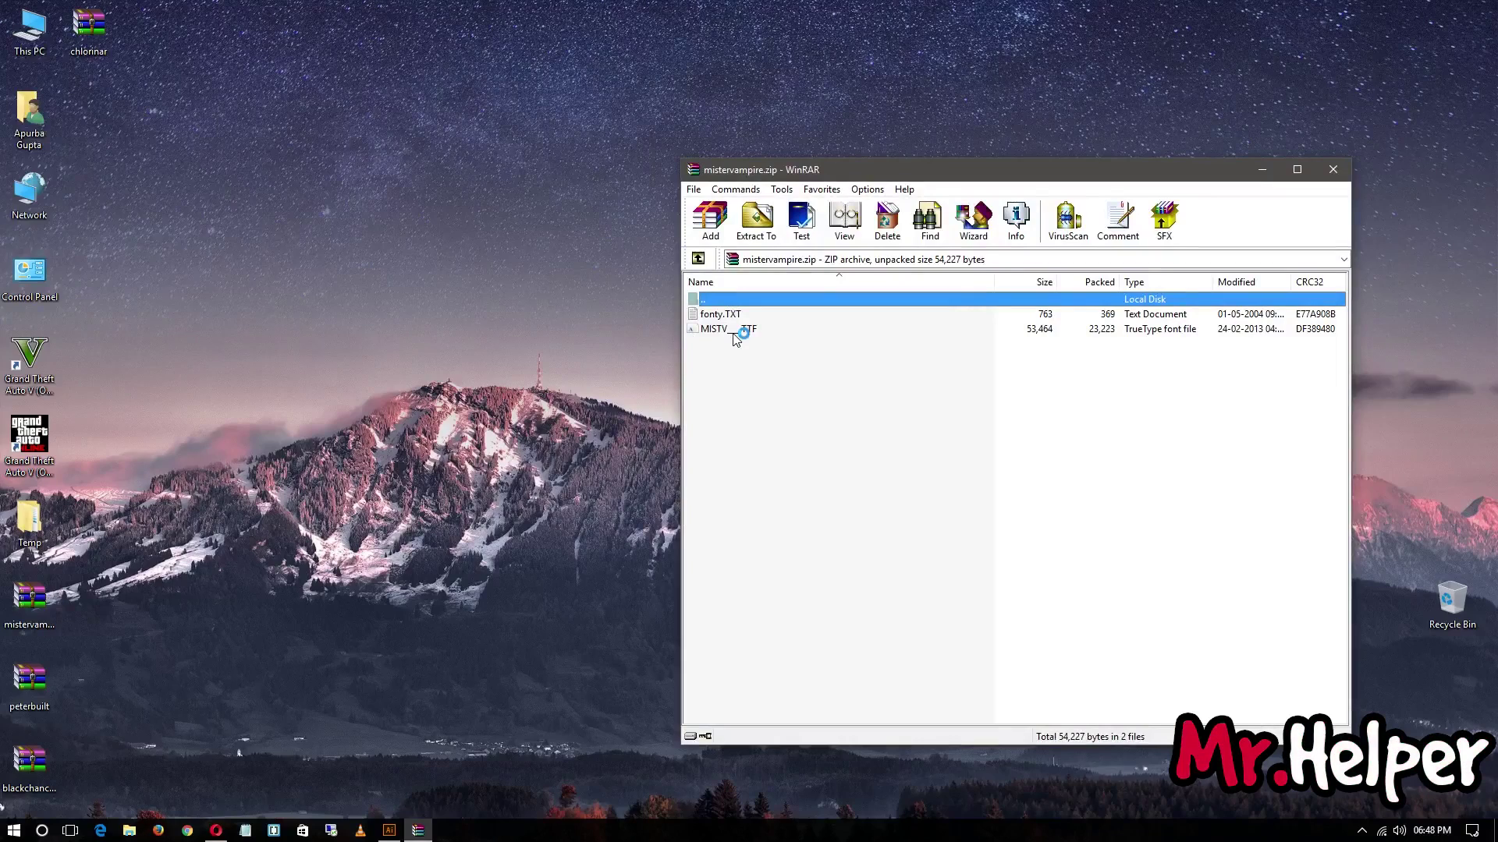
Extract MISTV_.TTF to the desktop and open it in the font preview
click(734, 332)
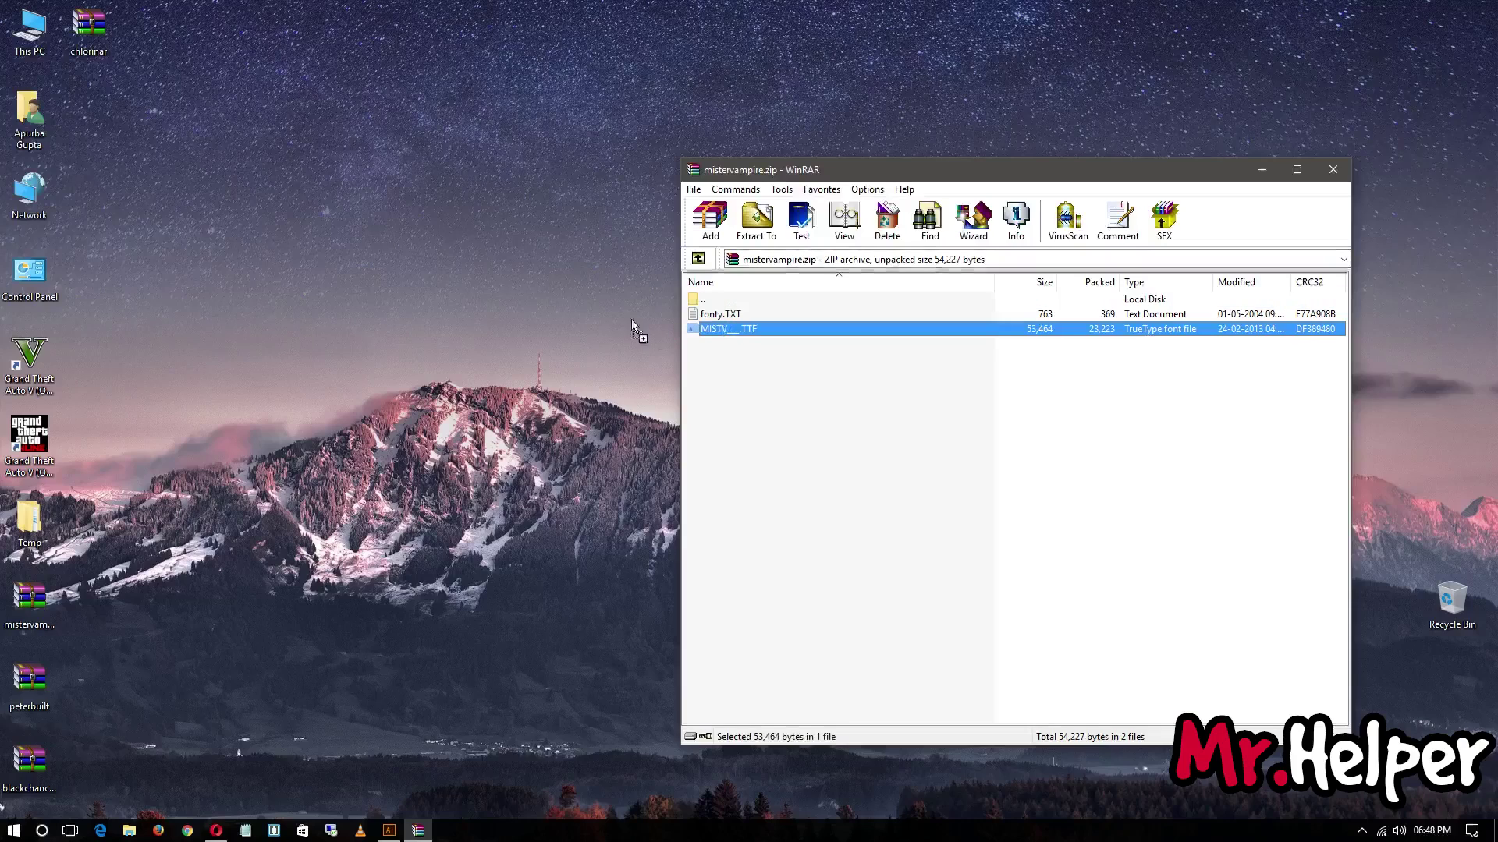
drag(613, 316, 83, 102)
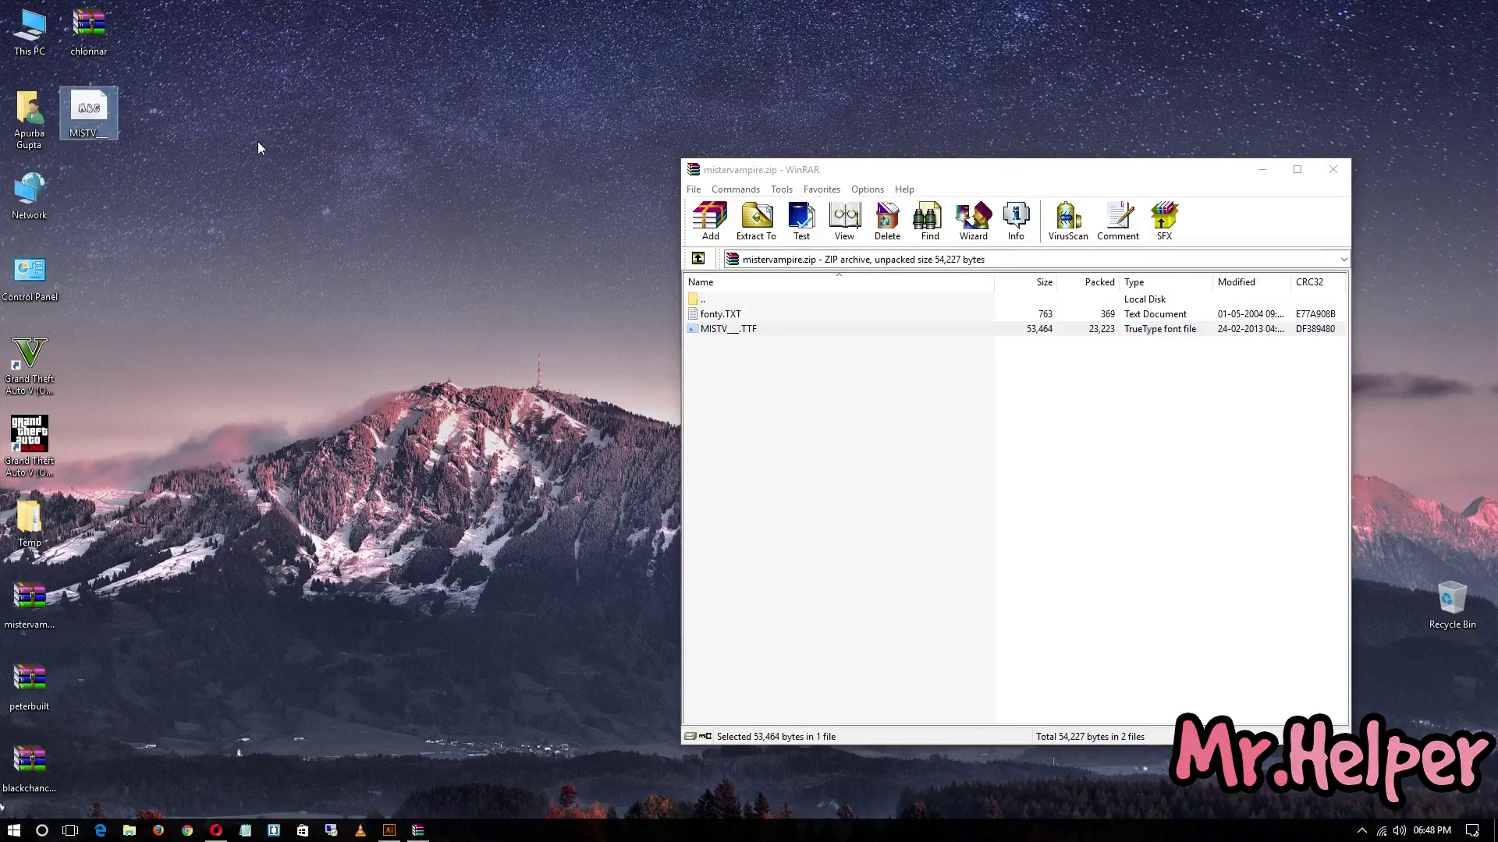
click(1331, 170)
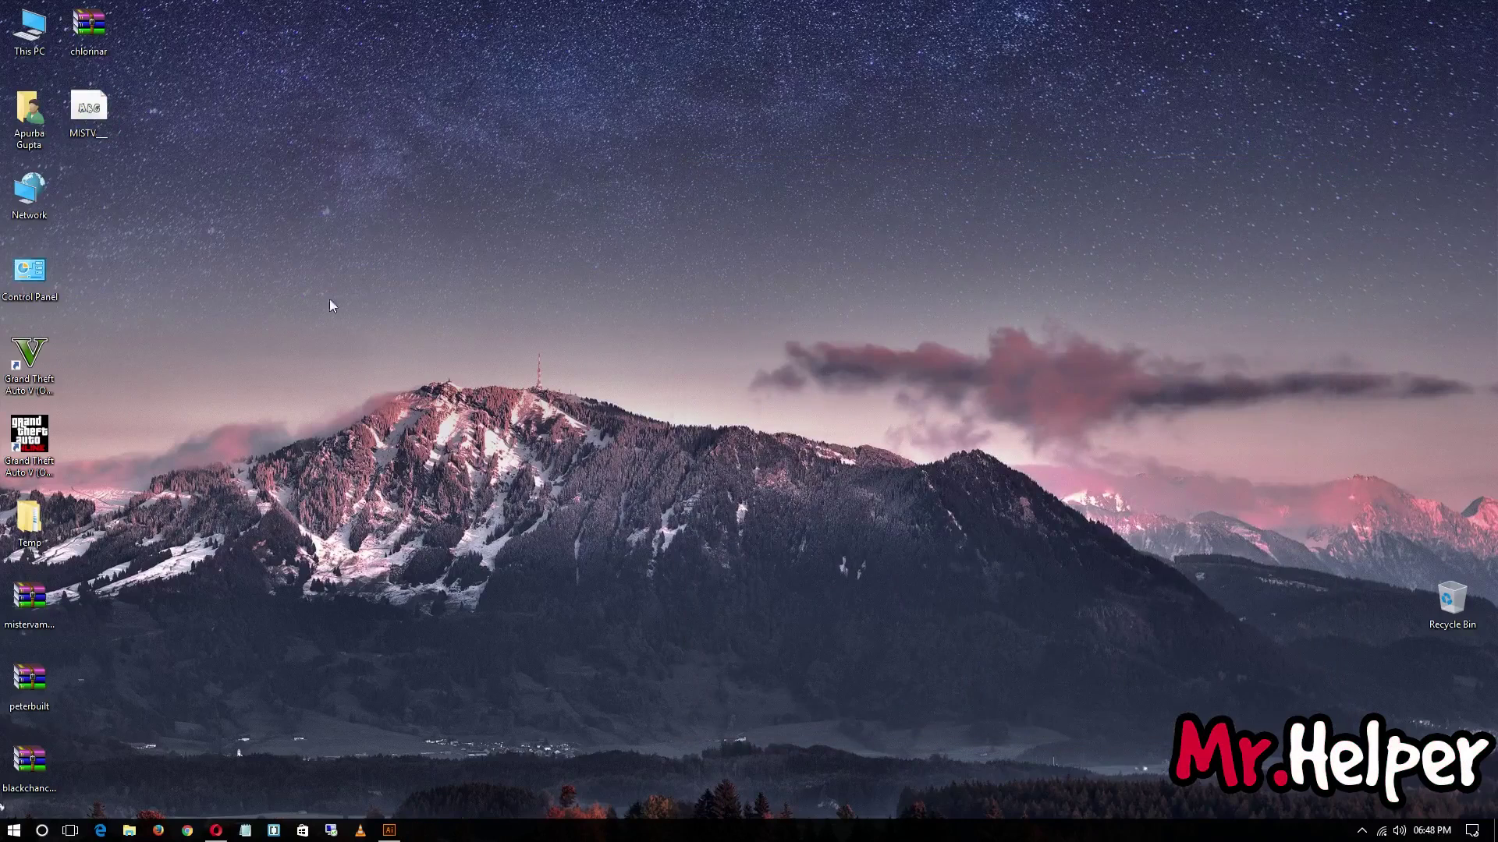
click(78, 112)
double_click(78, 112)
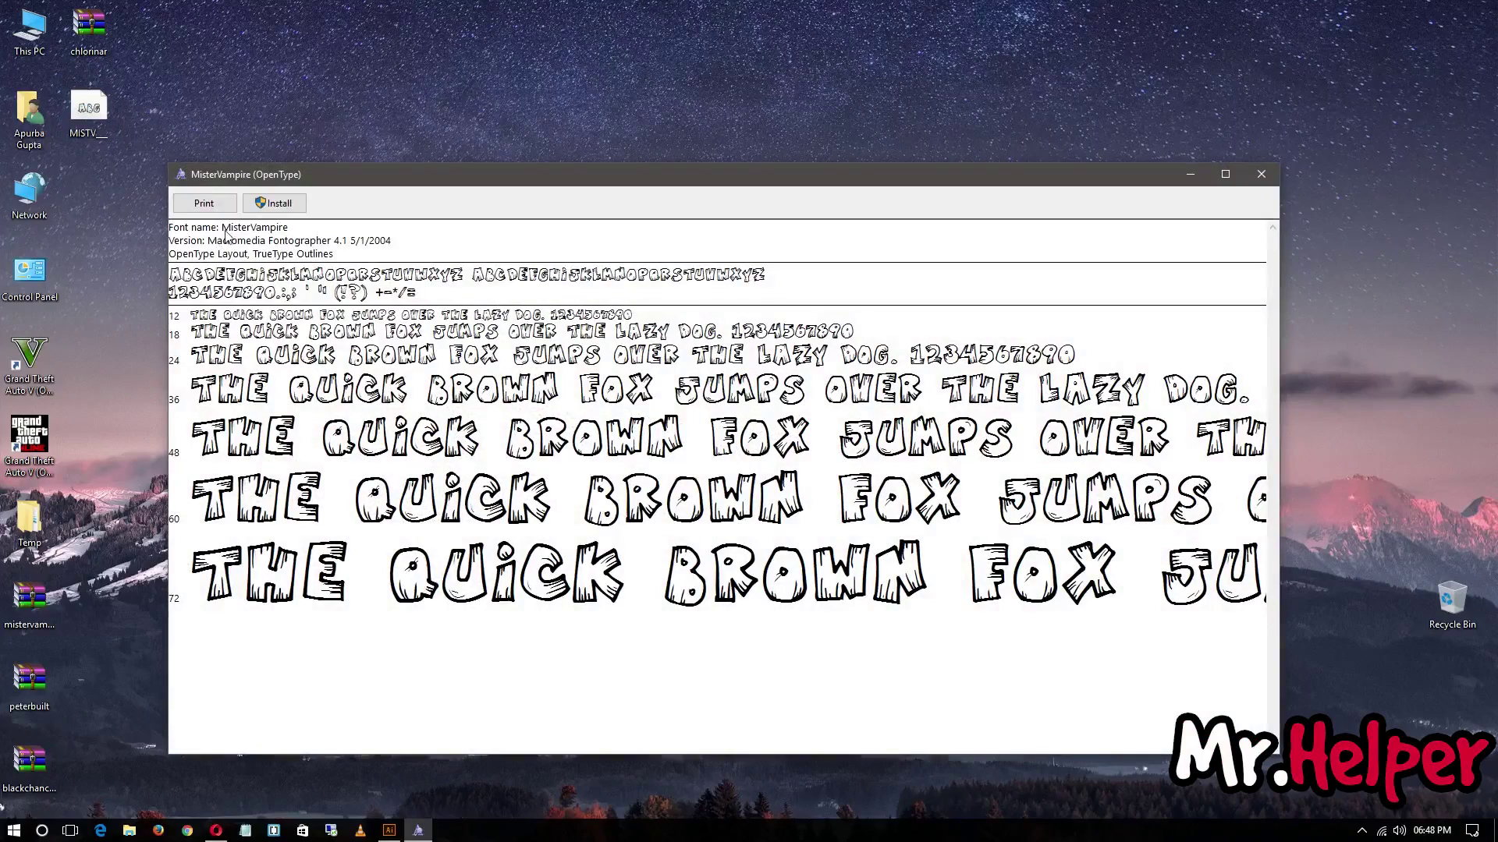
Type 'Hey Everyone' and 'Mr.Helper is here to help' as two lines on the artboard
click(389, 831)
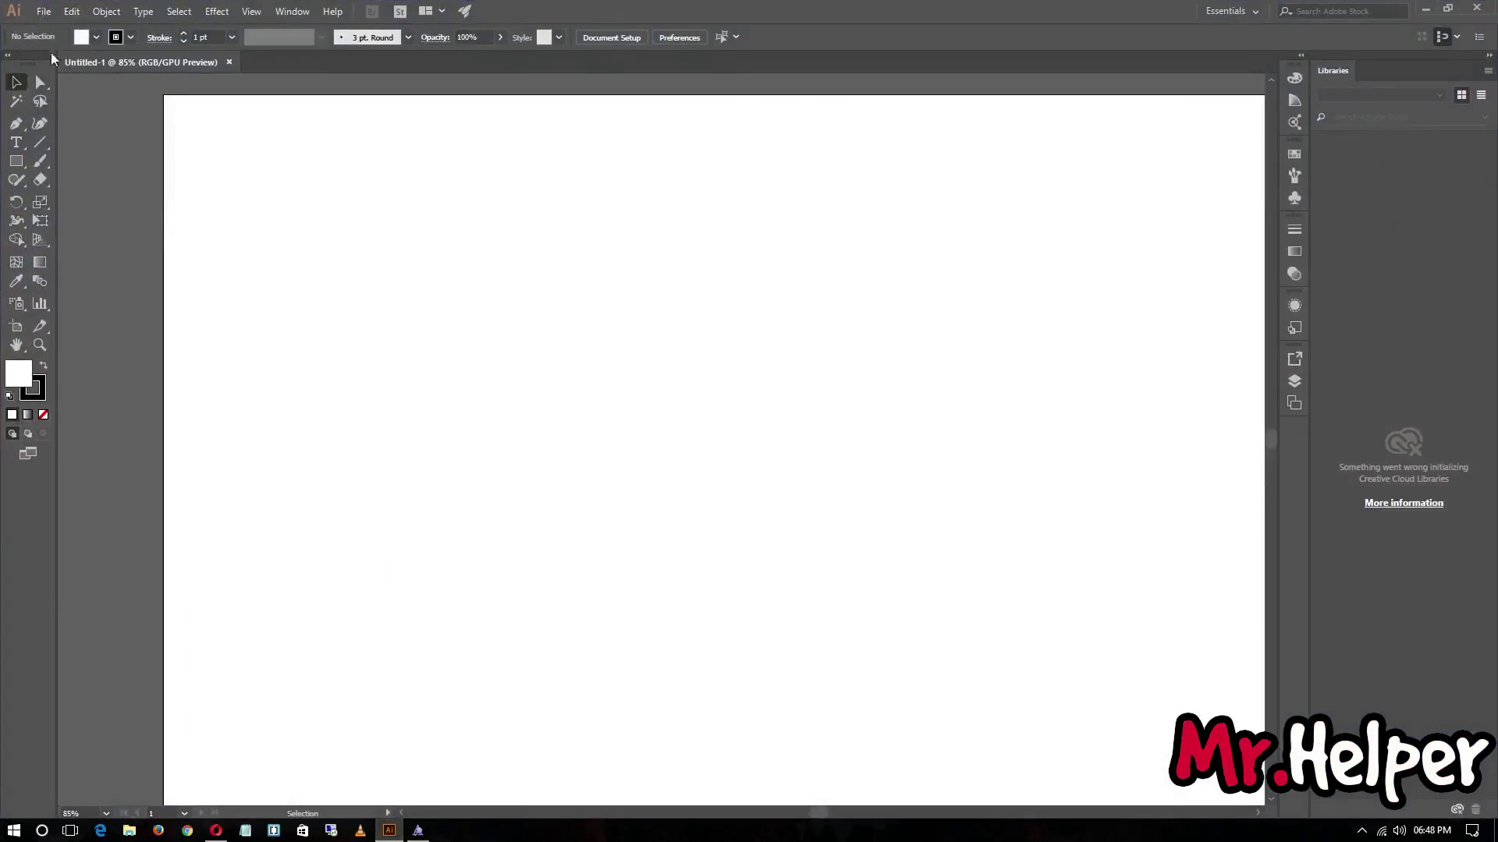
key(t)
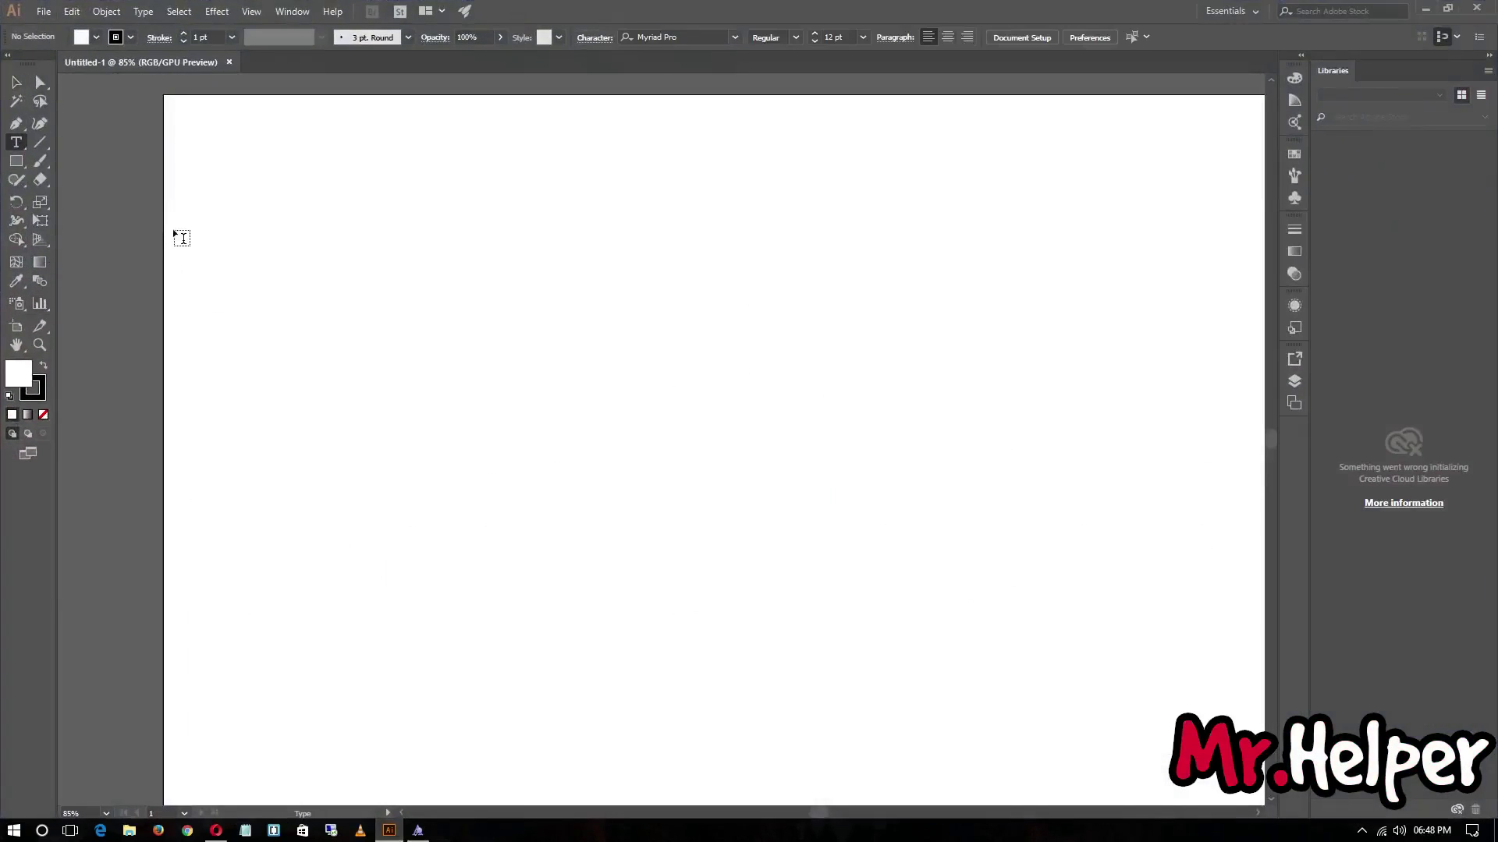
click(362, 312)
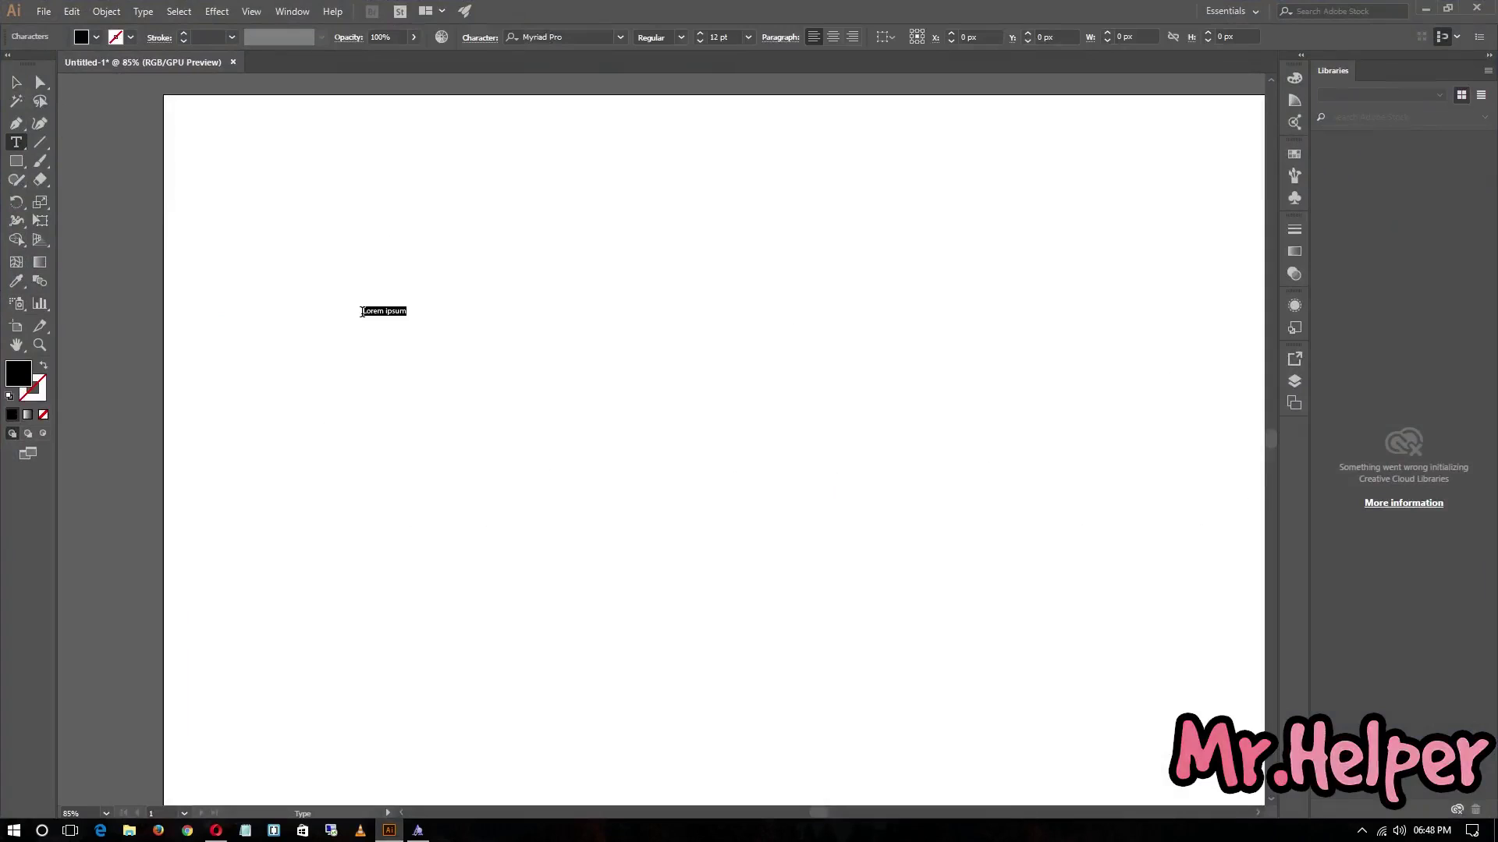
text(Hey Everyone)
key(Return)
text(Mr.Helper is)
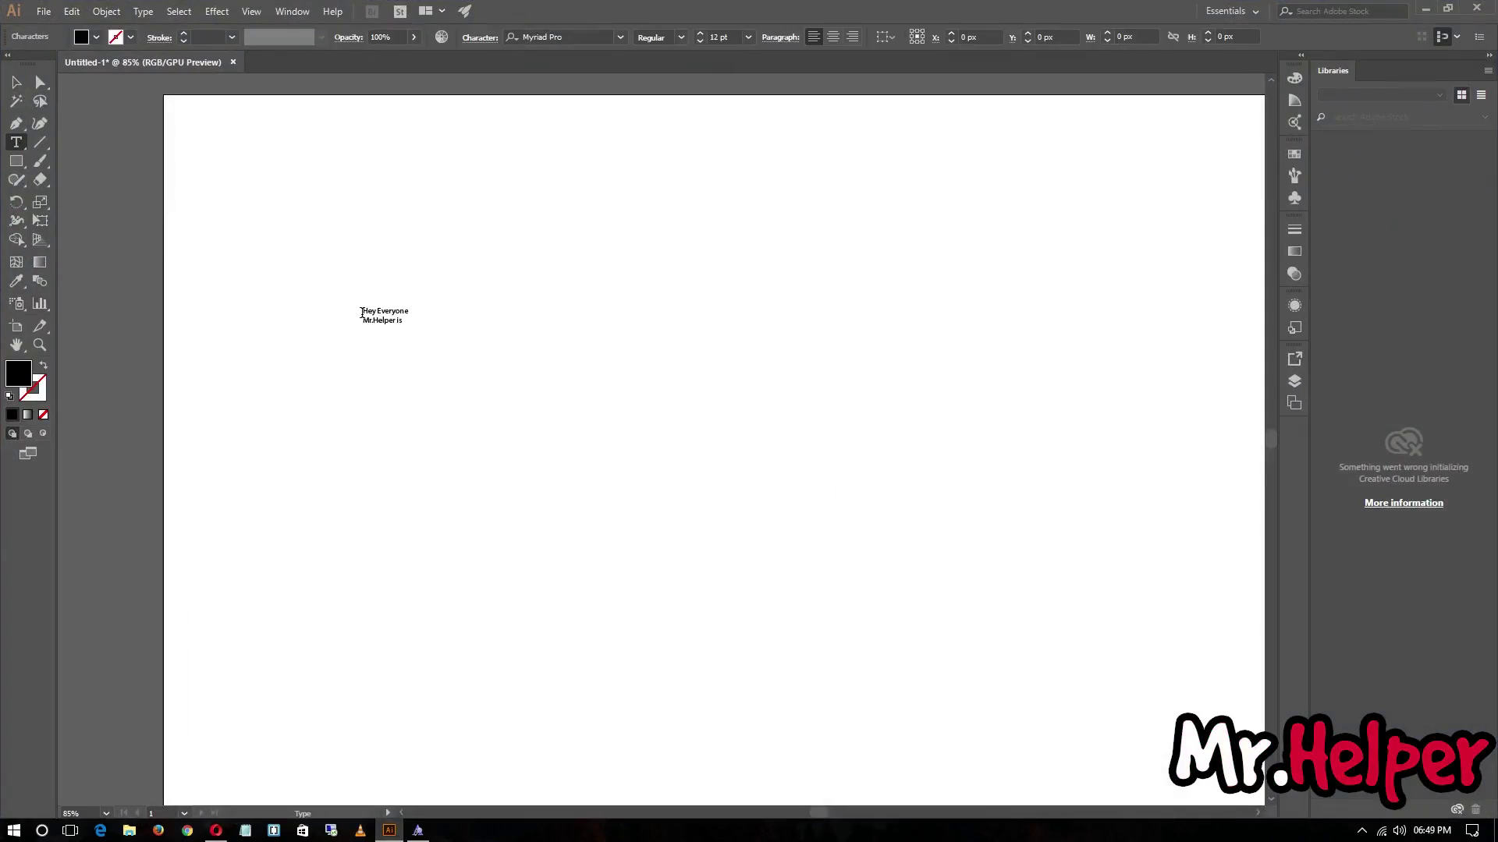
text( here to help)
Set the text to 60 pt and centre-align both lines
key(ctrl+a)
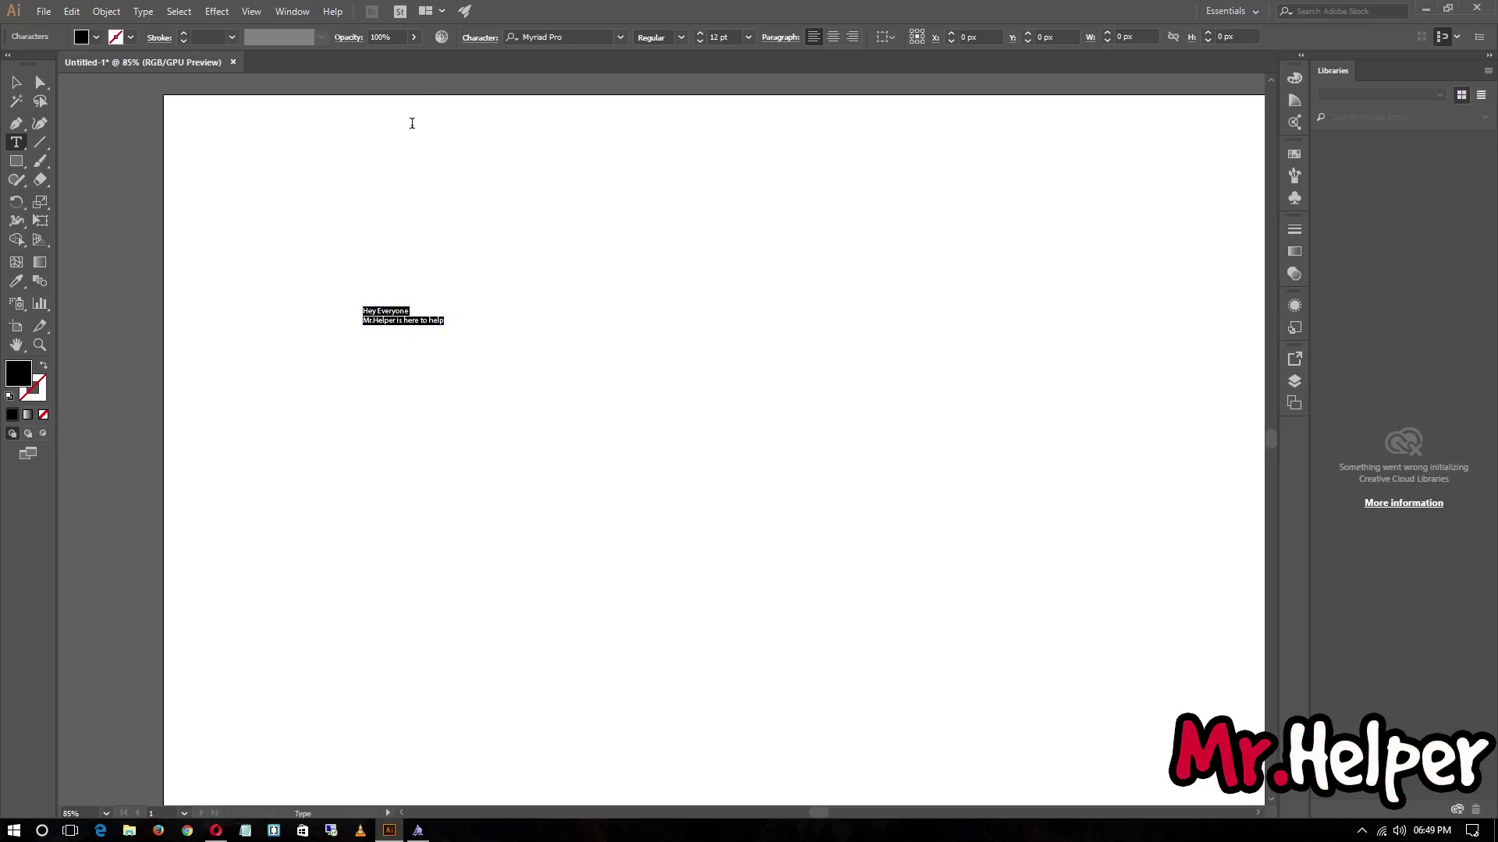
click(745, 39)
click(763, 292)
click(534, 351)
key(ctrl+a)
click(832, 37)
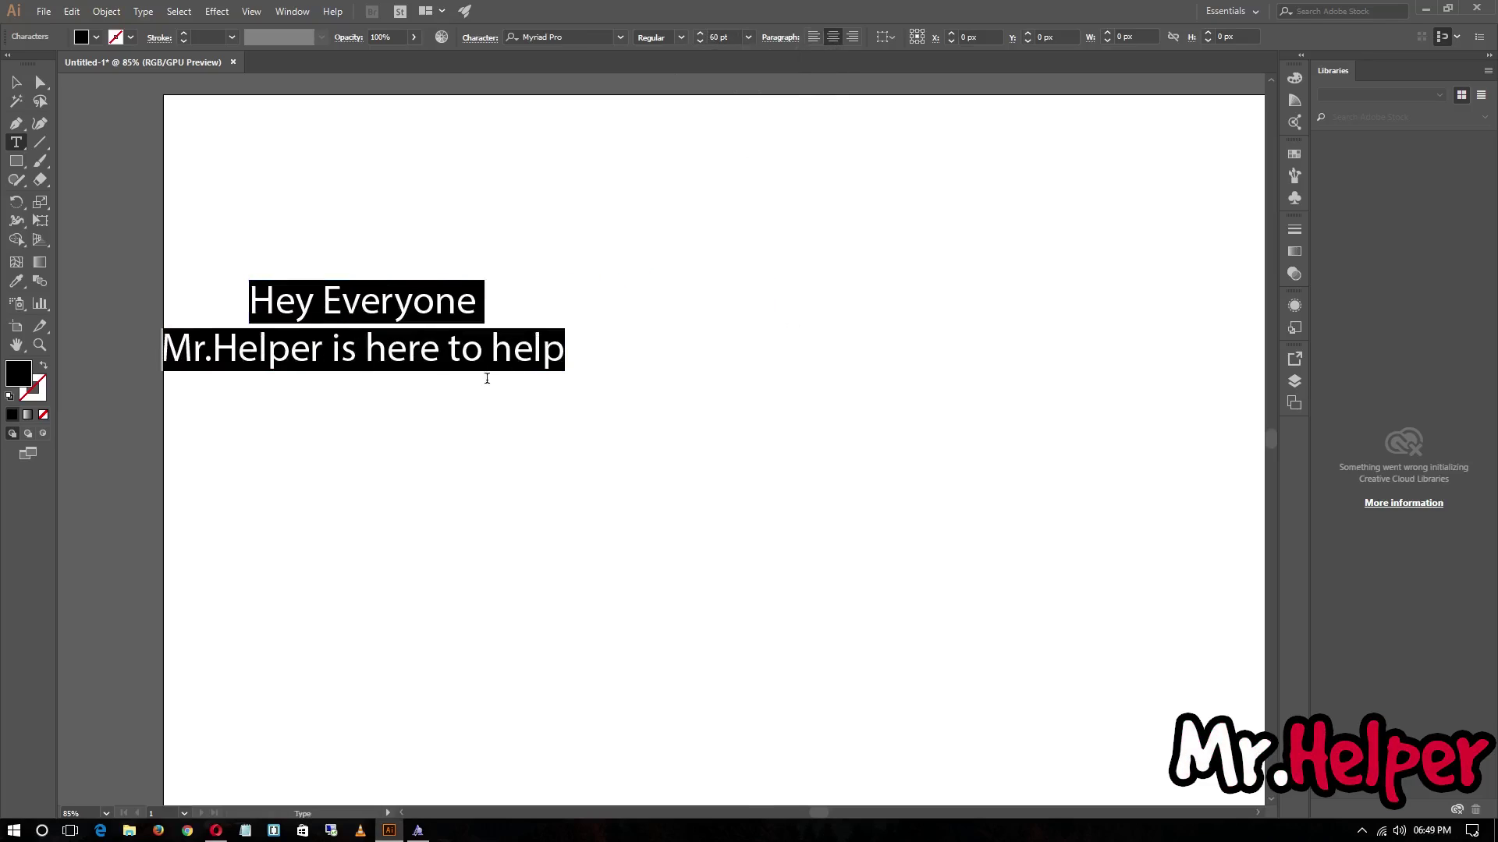
Move the text block to the middle of the artboard
click(18, 82)
mouse_move(278, 308)
mouse_down()
mouse_move(628, 383)
mouse_move(604, 342)
mouse_up()
click(619, 307)
double_click(603, 340)
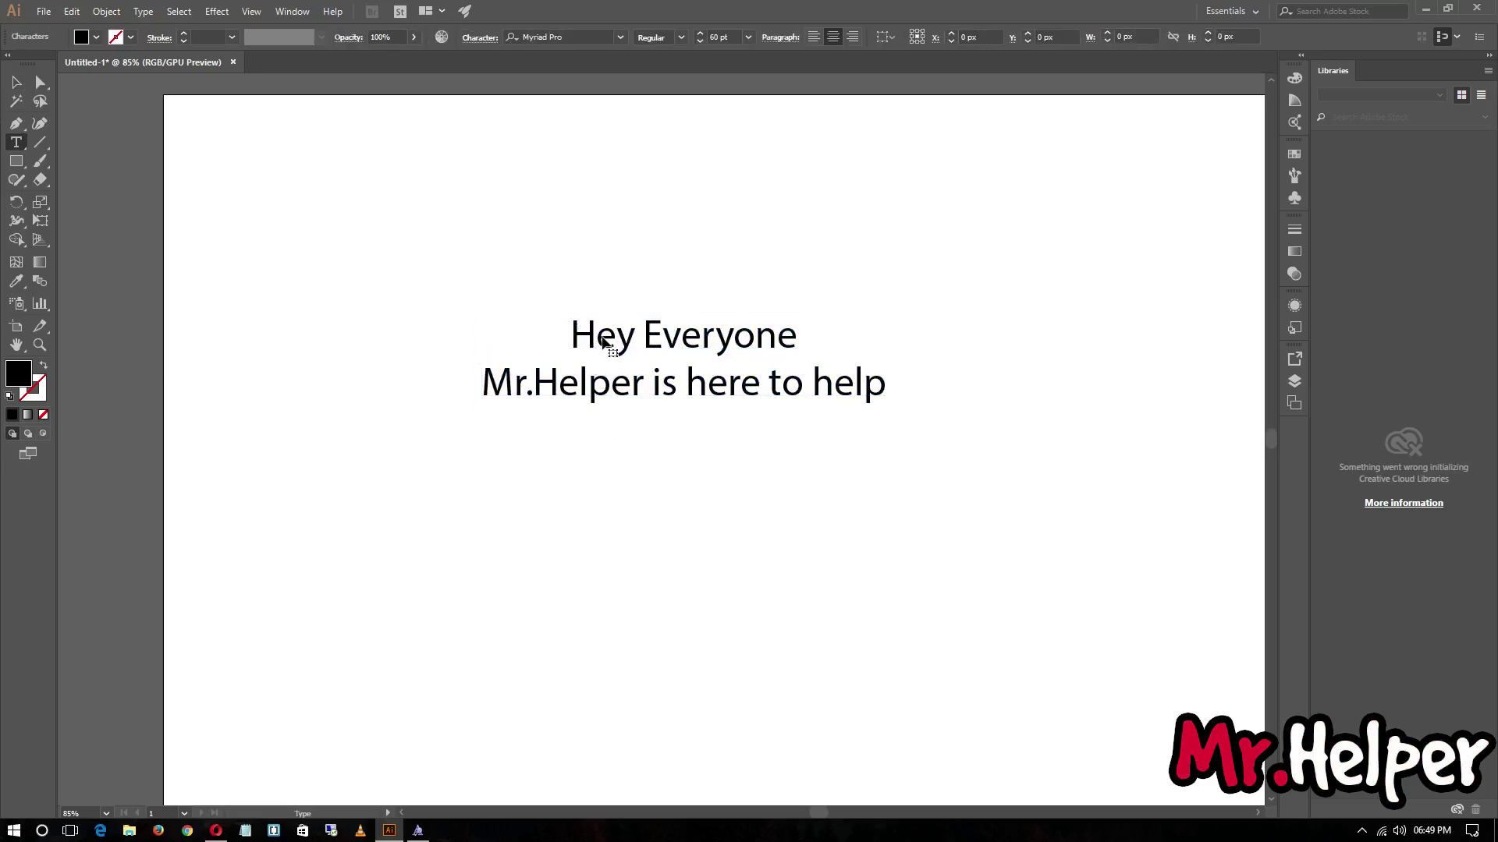
key(Escape)
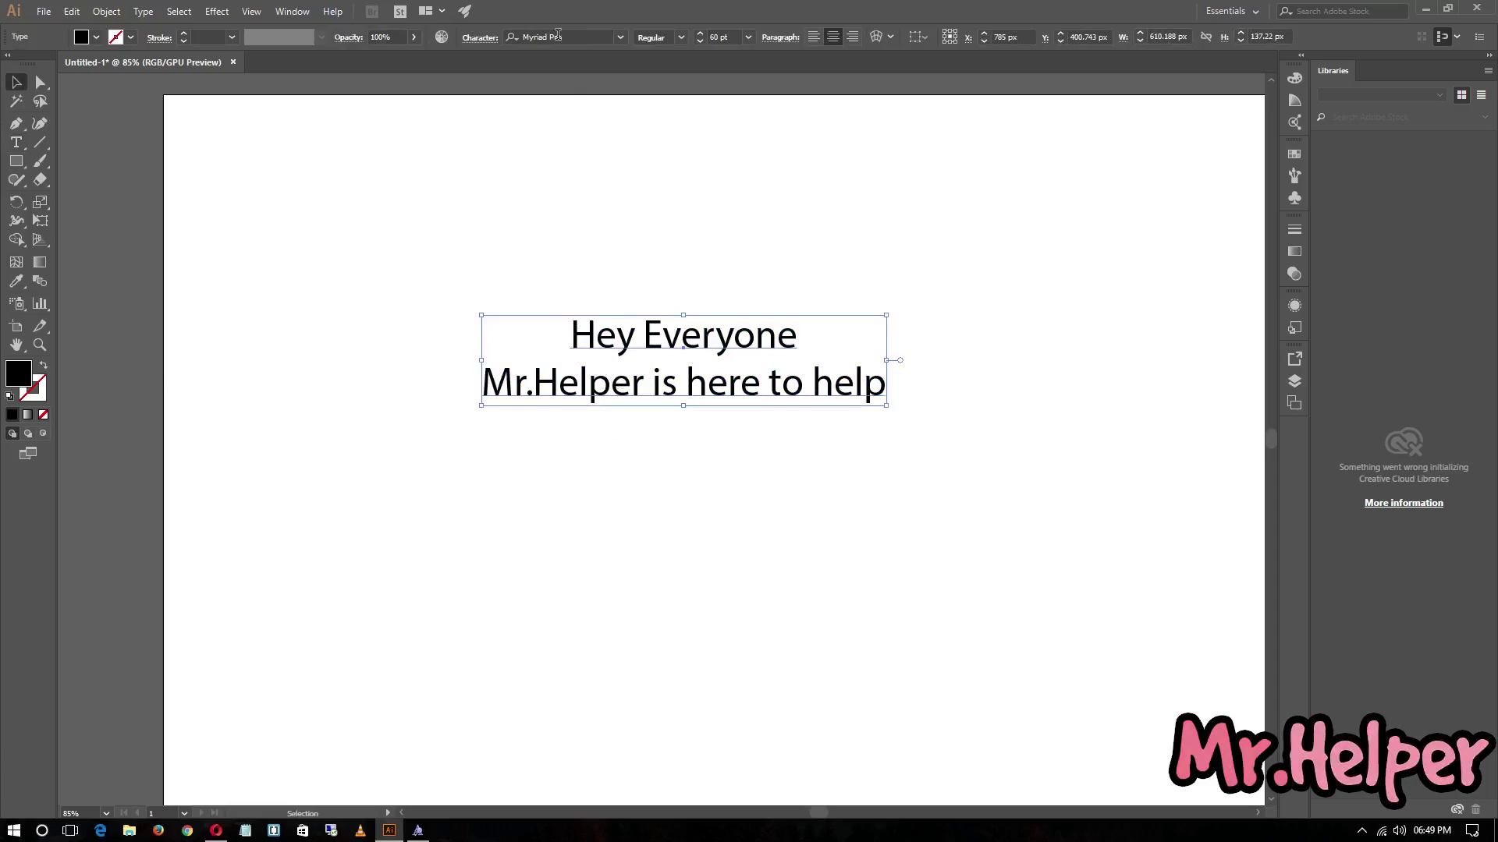
click(560, 35)
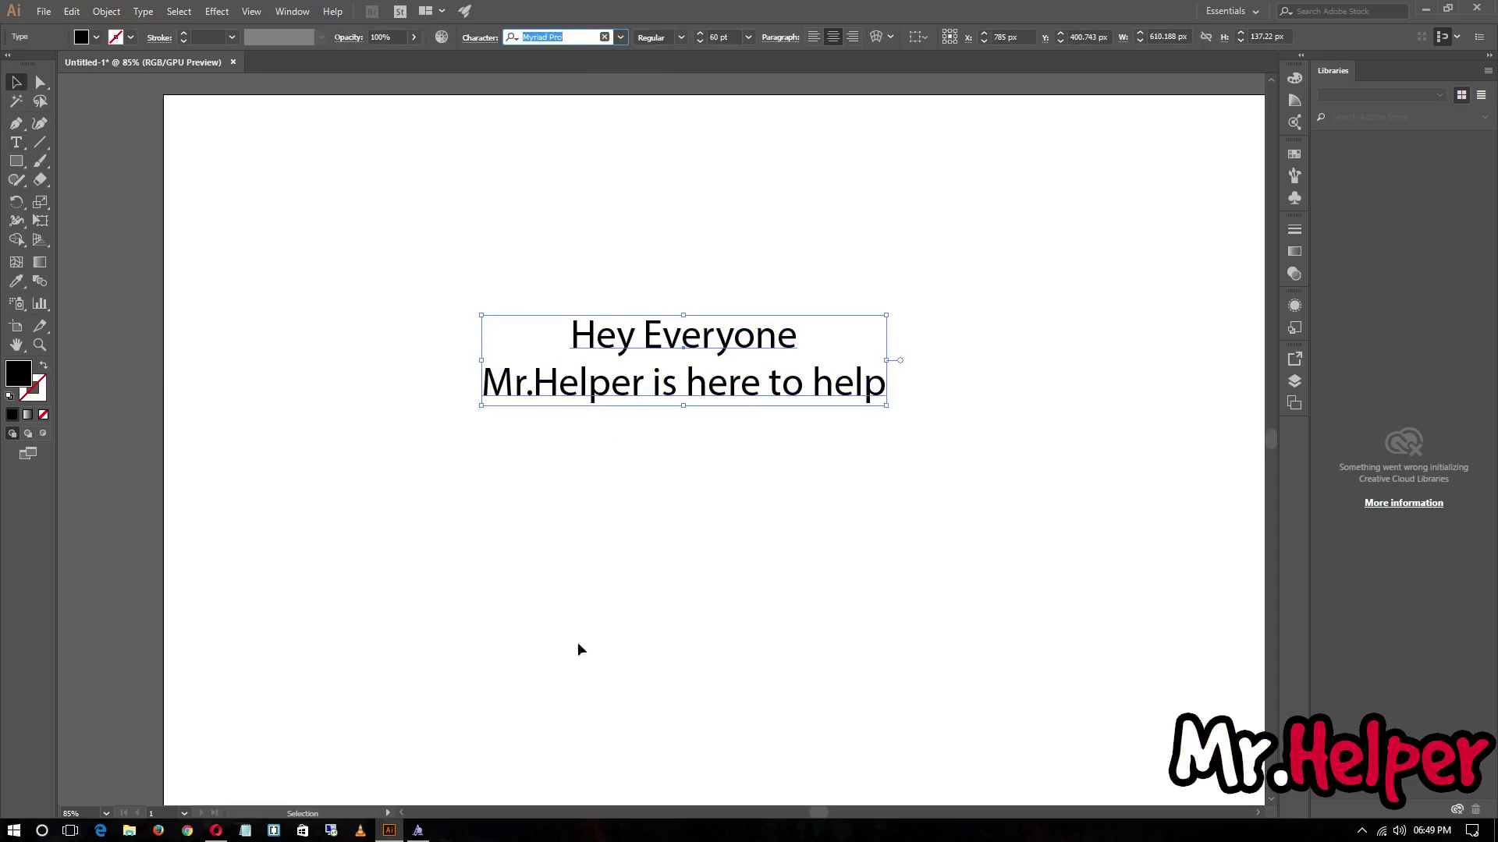
Check the MisterVampire preview, then return to Illustrator, where the font isn't listed yet
click(418, 831)
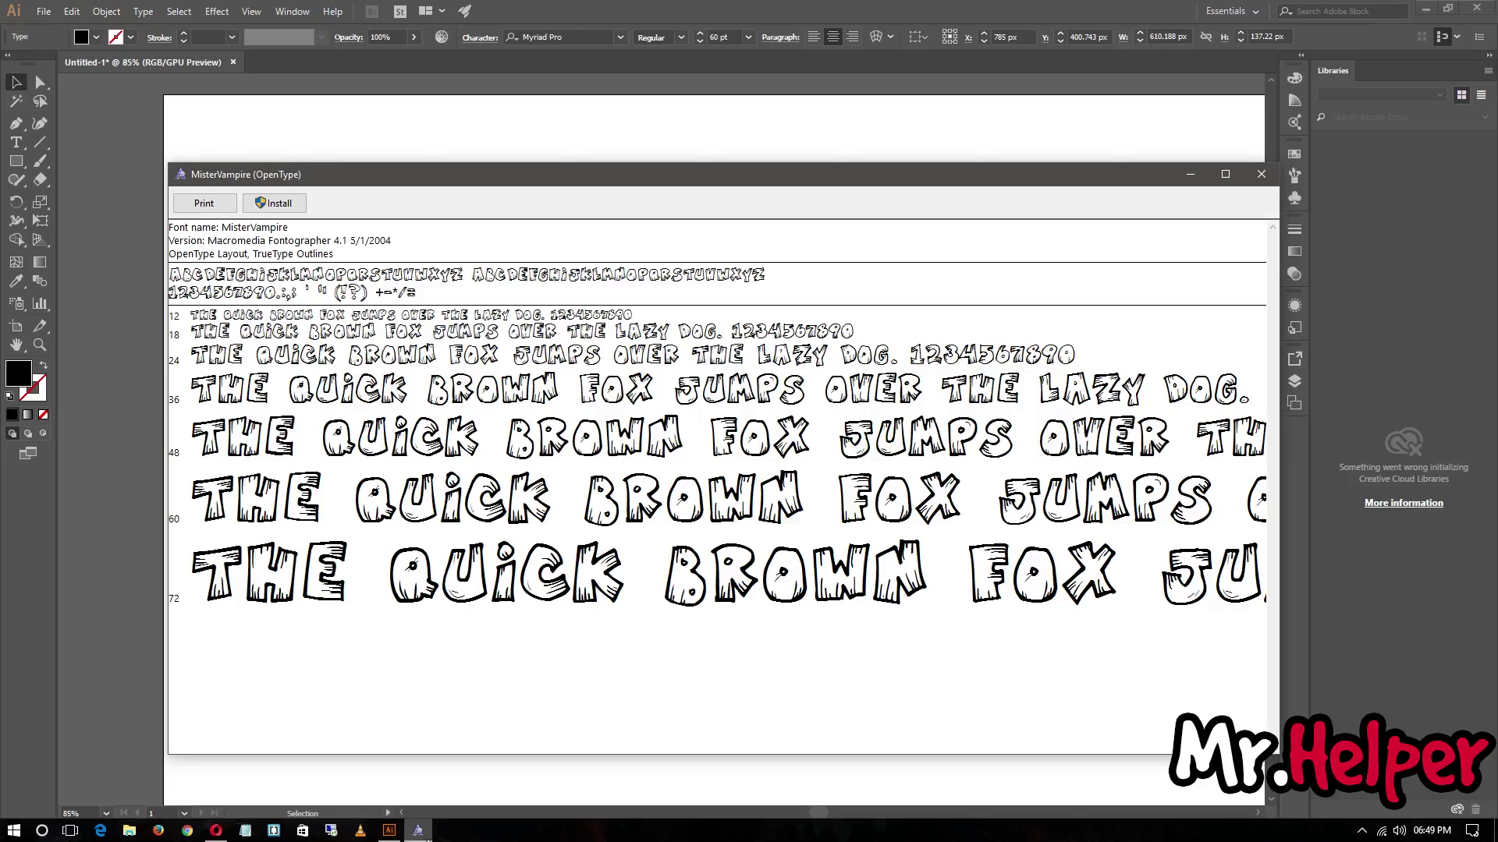
click(492, 83)
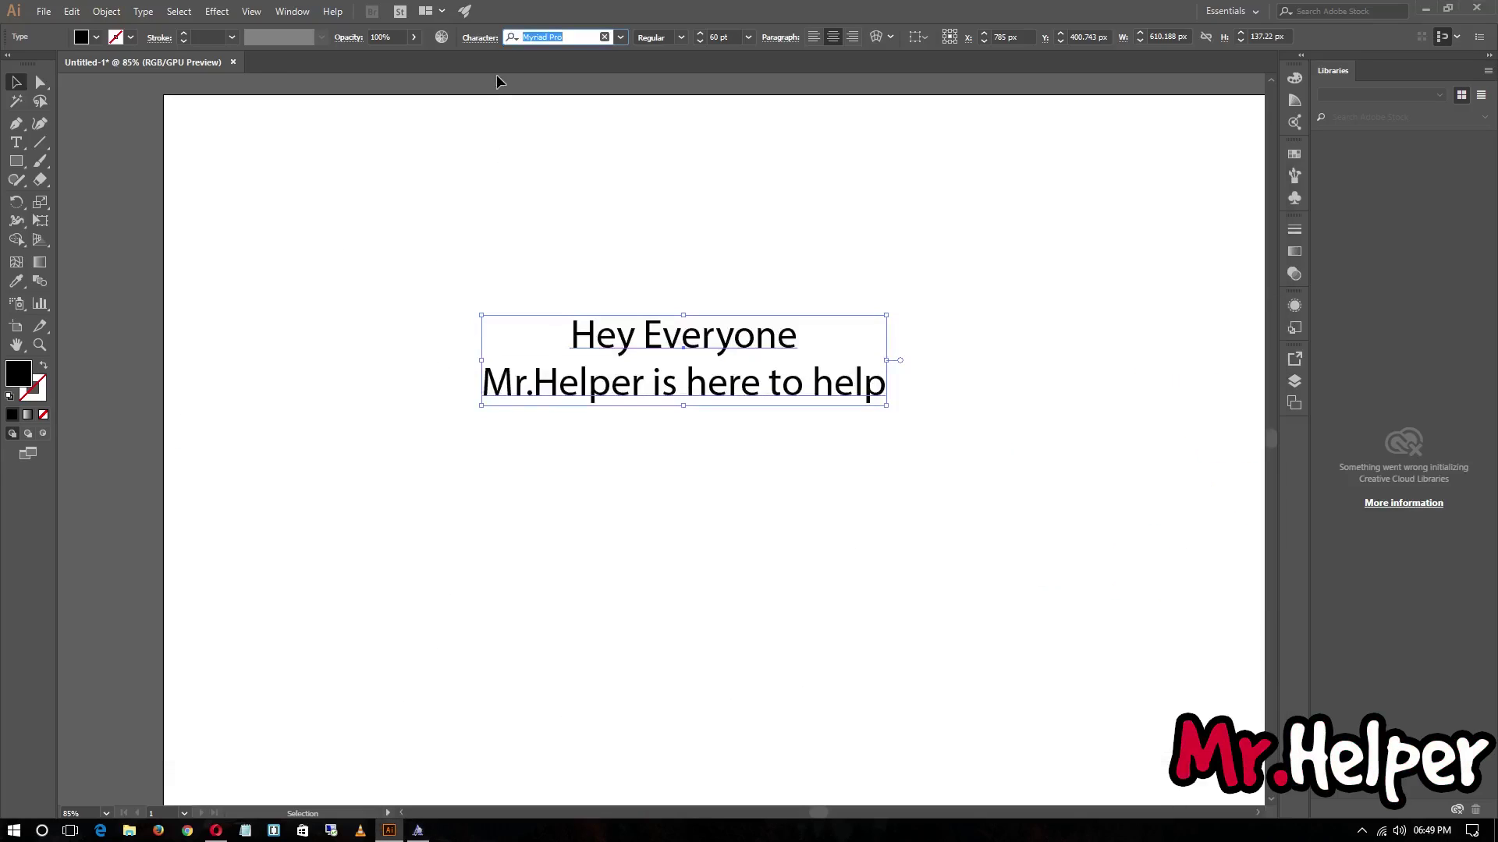
text(Mister)
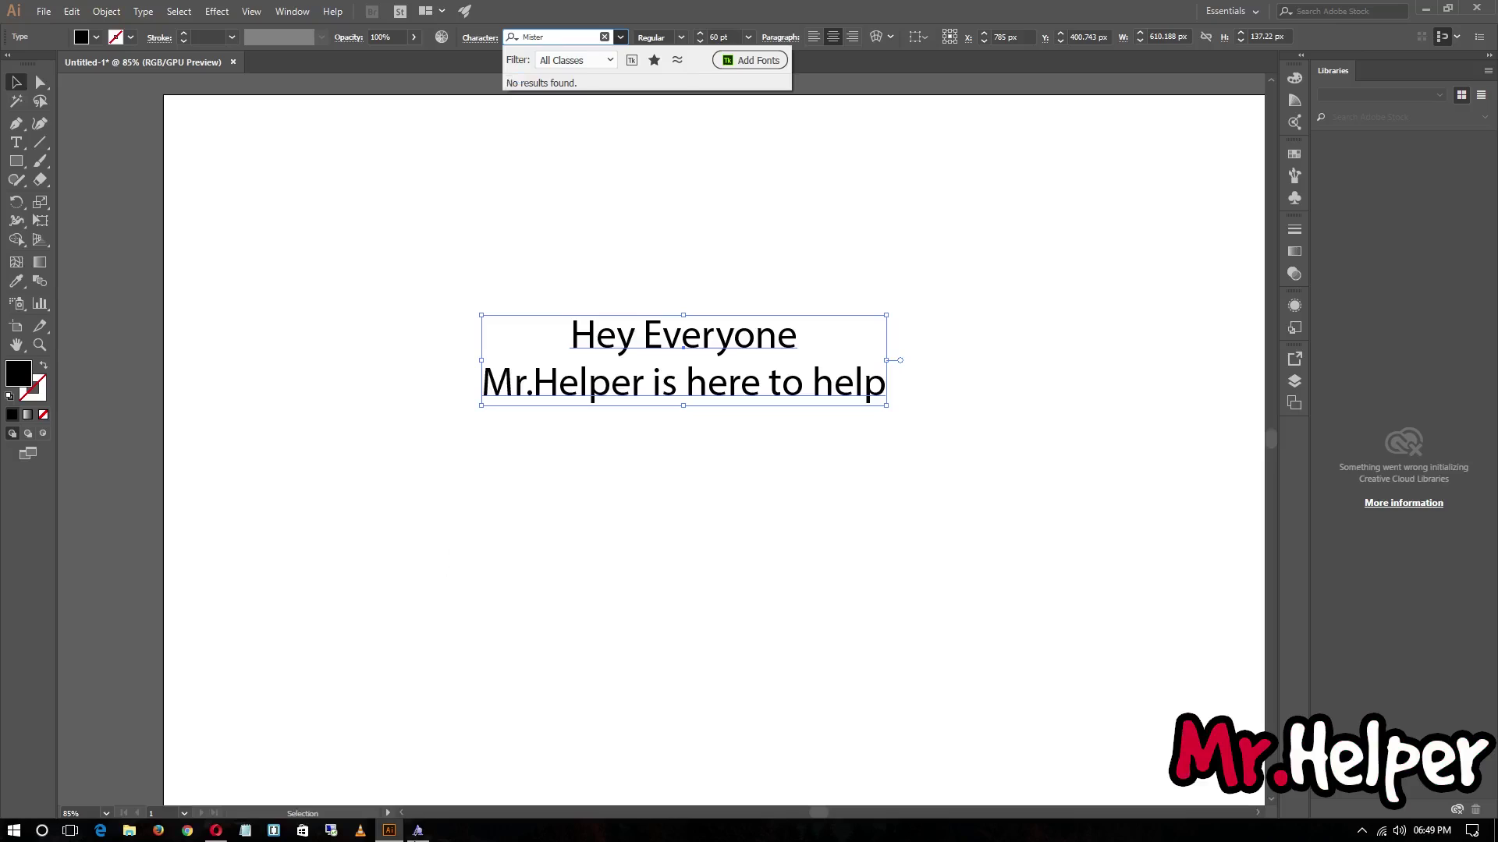
Install MisterVampire from the font preview and apply it to the greeting text
click(417, 834)
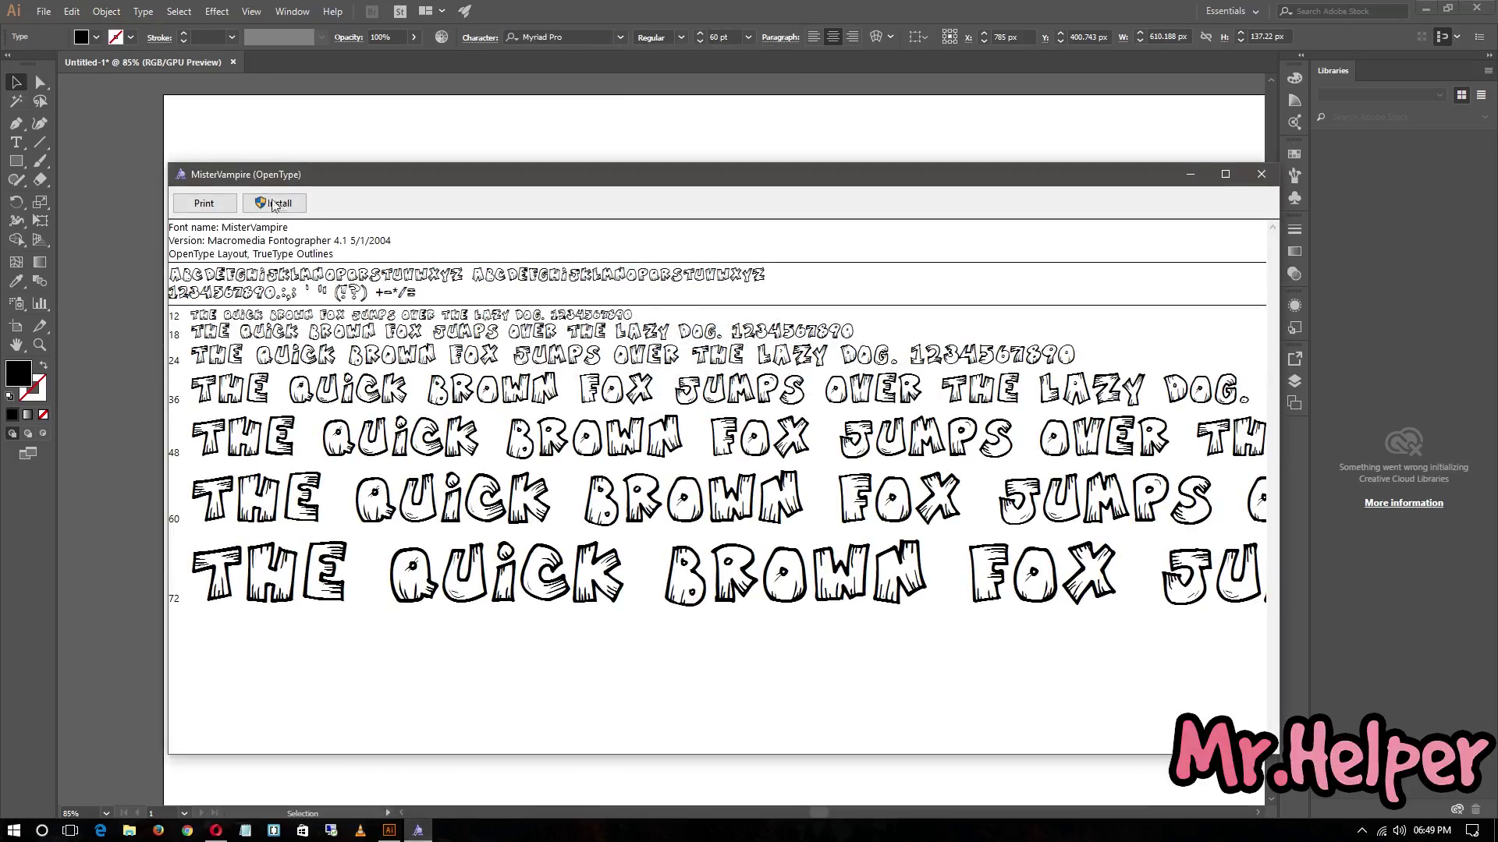
click(273, 205)
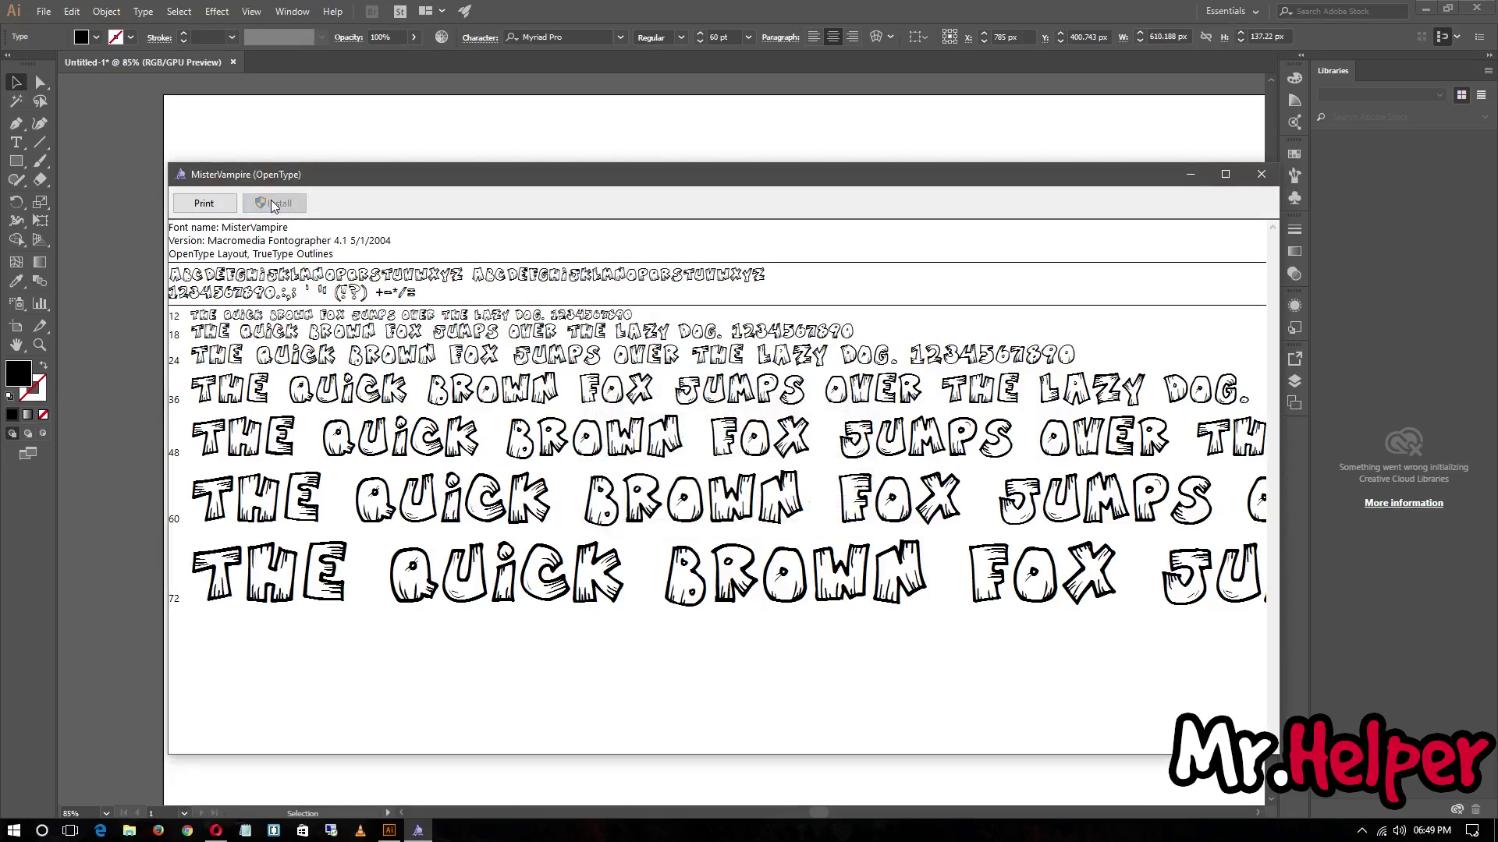
click(1190, 173)
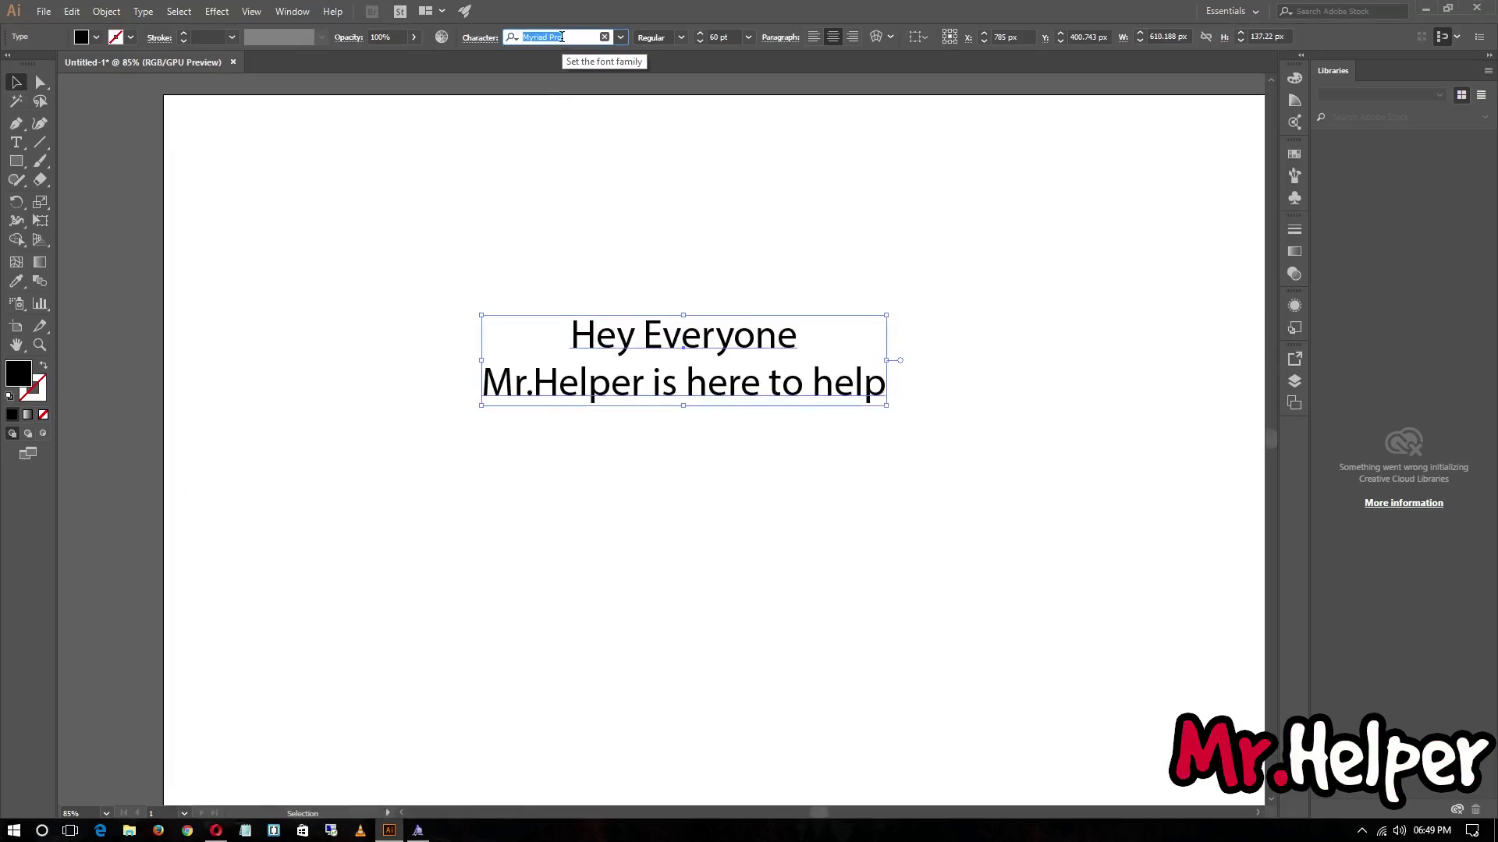
text(Mister)
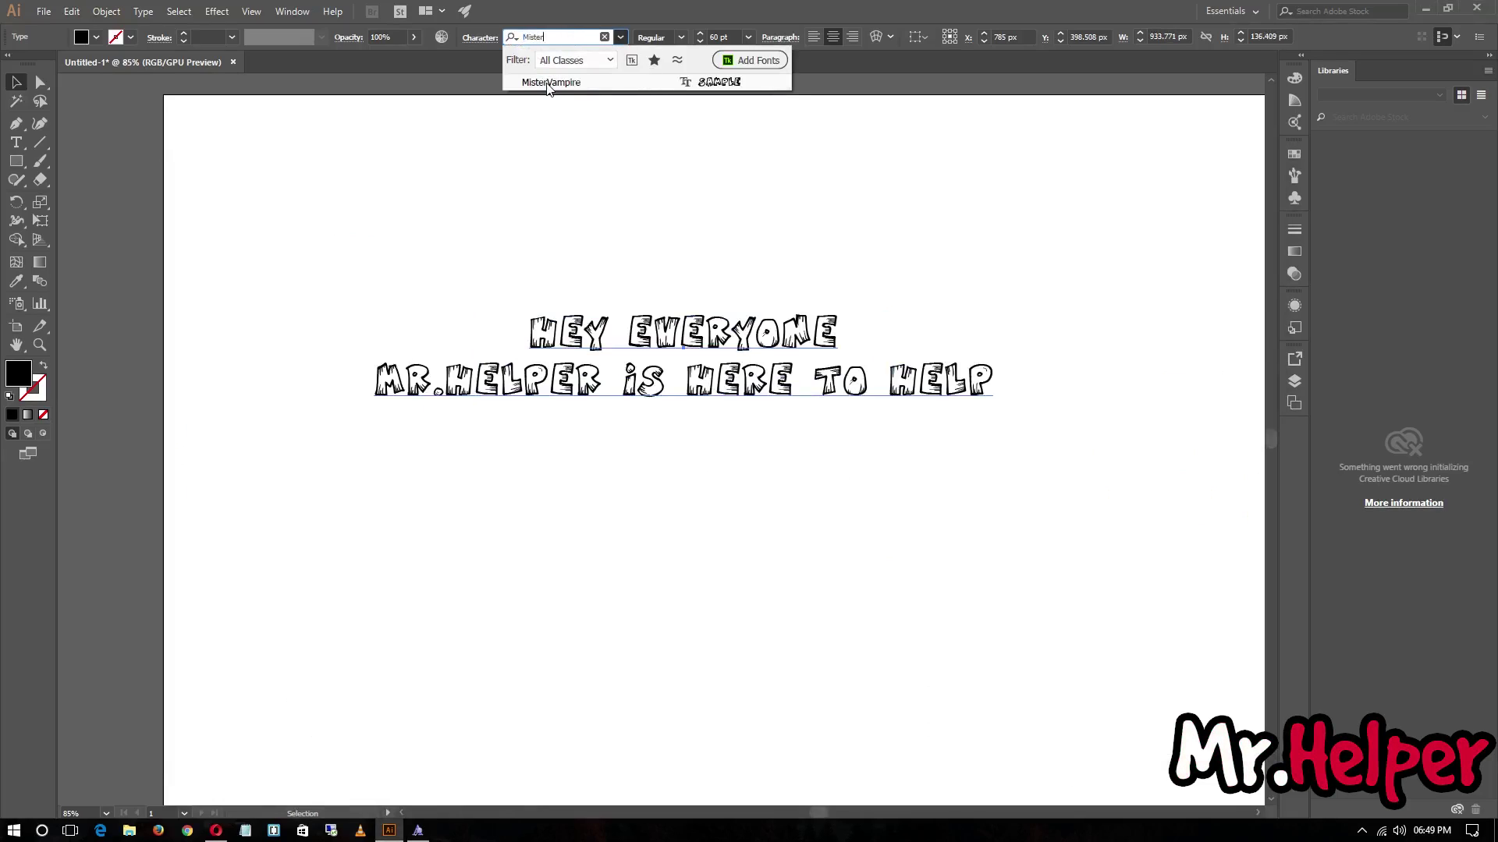
click(549, 83)
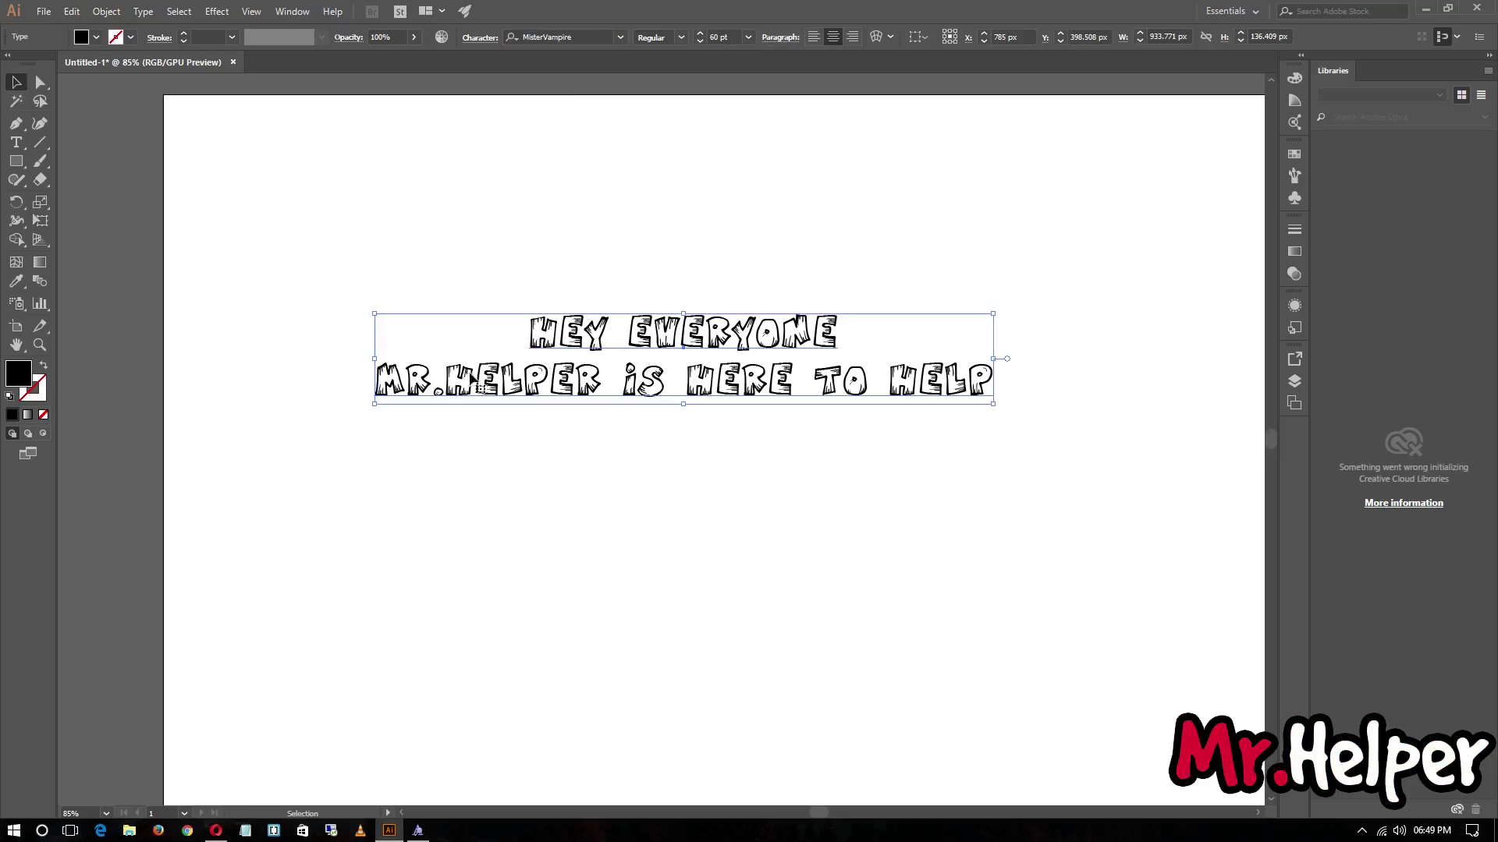
Minimize Illustrator and close the MisterVampire font preview window
click(1446, 10)
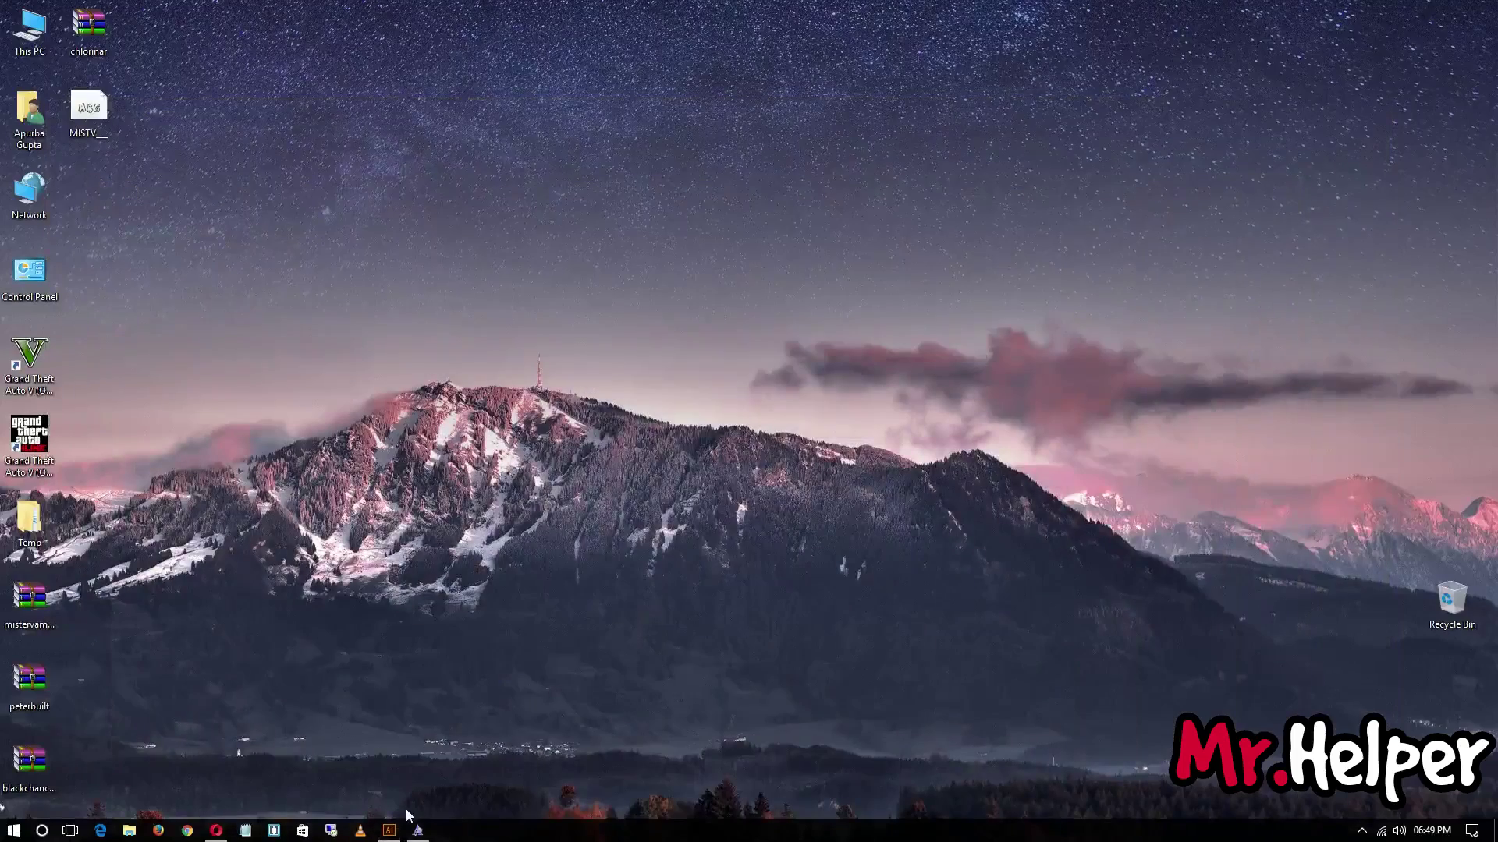
click(419, 830)
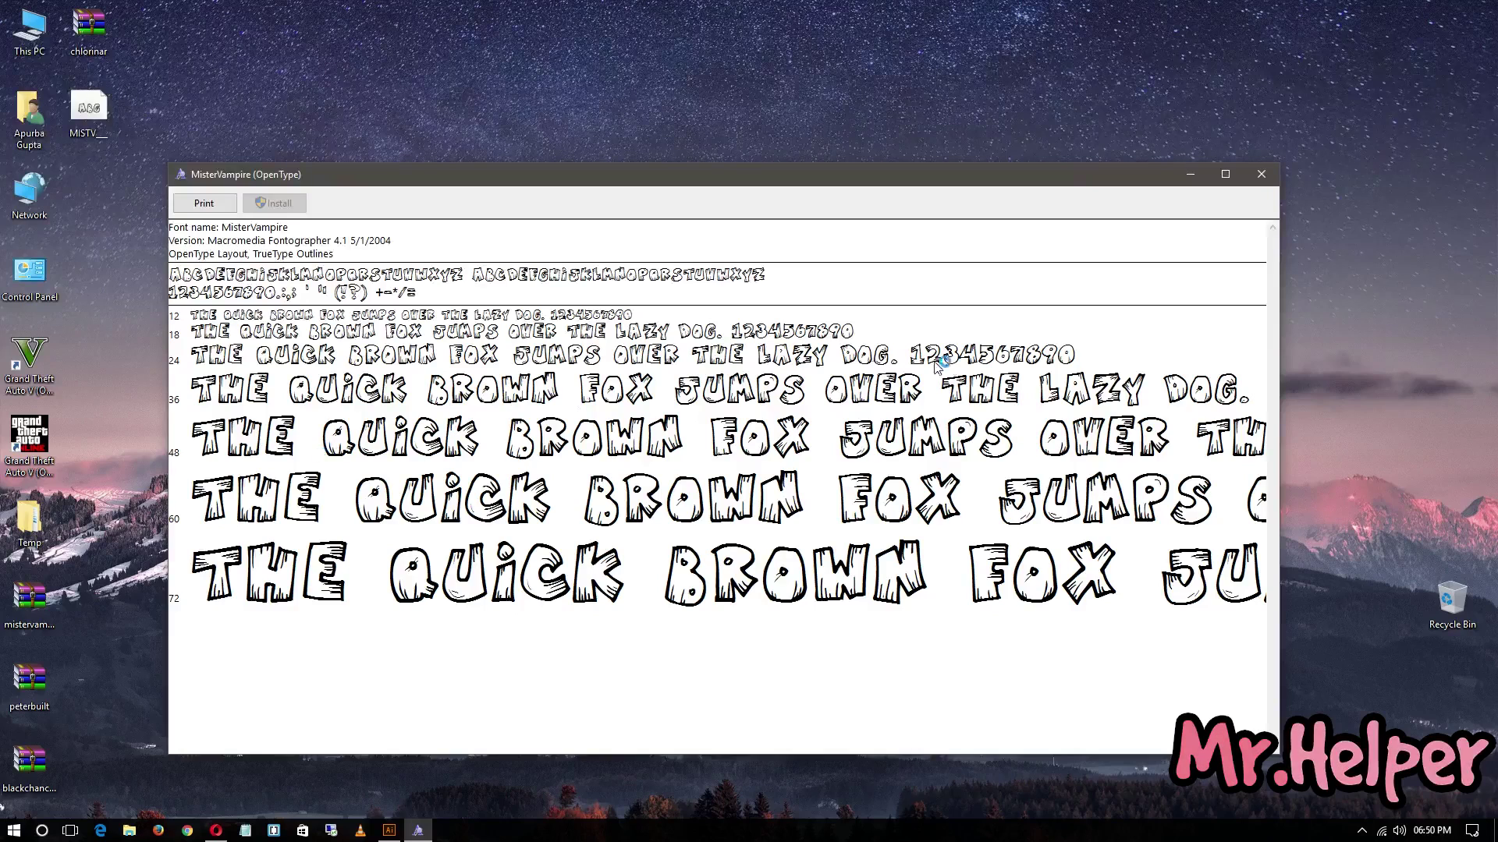
click(1261, 173)
right_click(347, 305)
click(387, 346)
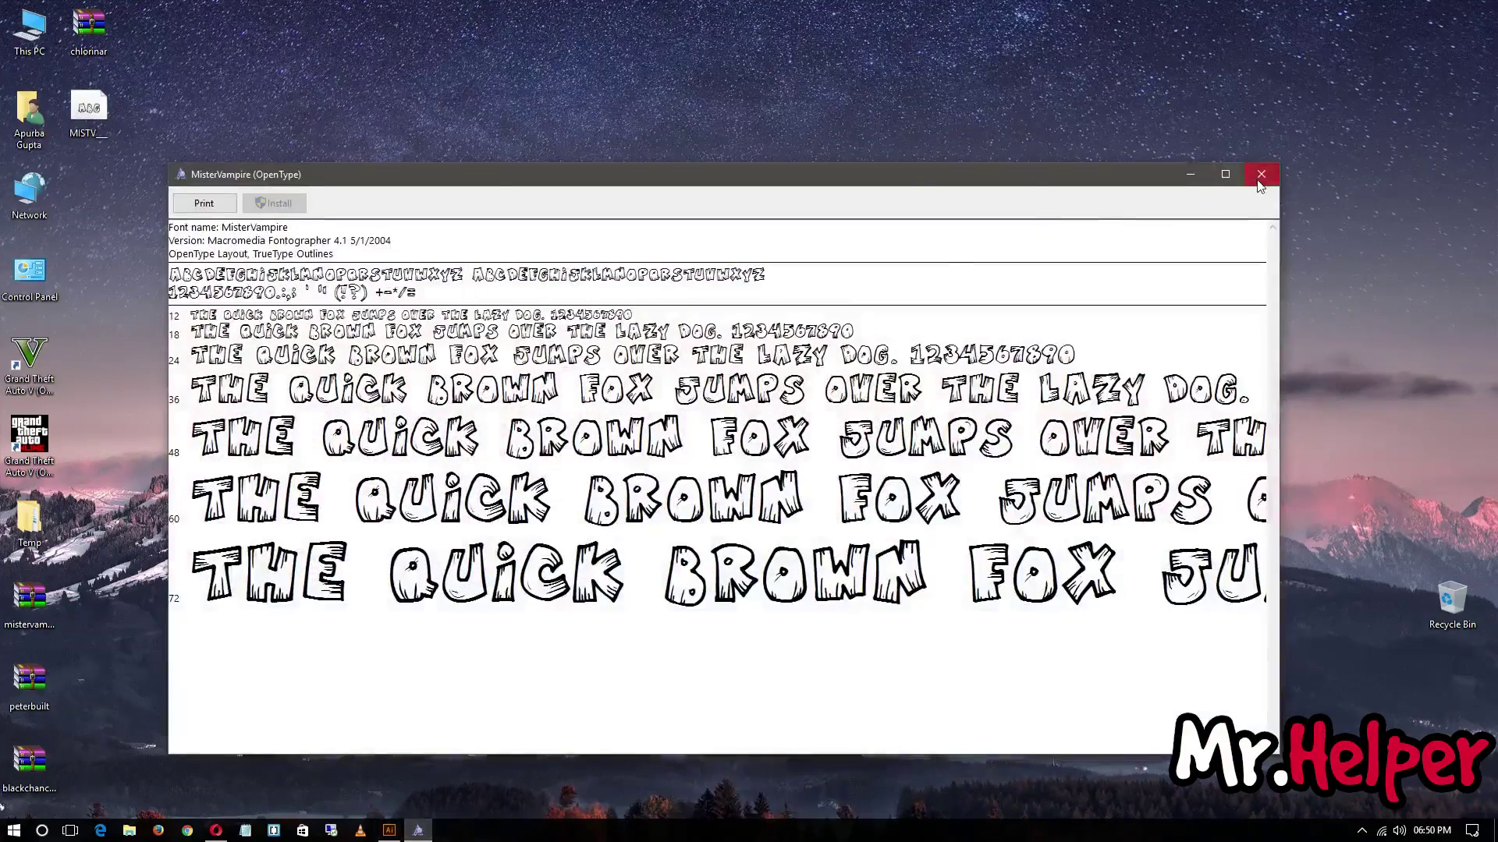
click(1261, 175)
Open This PC from the desktop icon
right_click(1186, 311)
click(1222, 359)
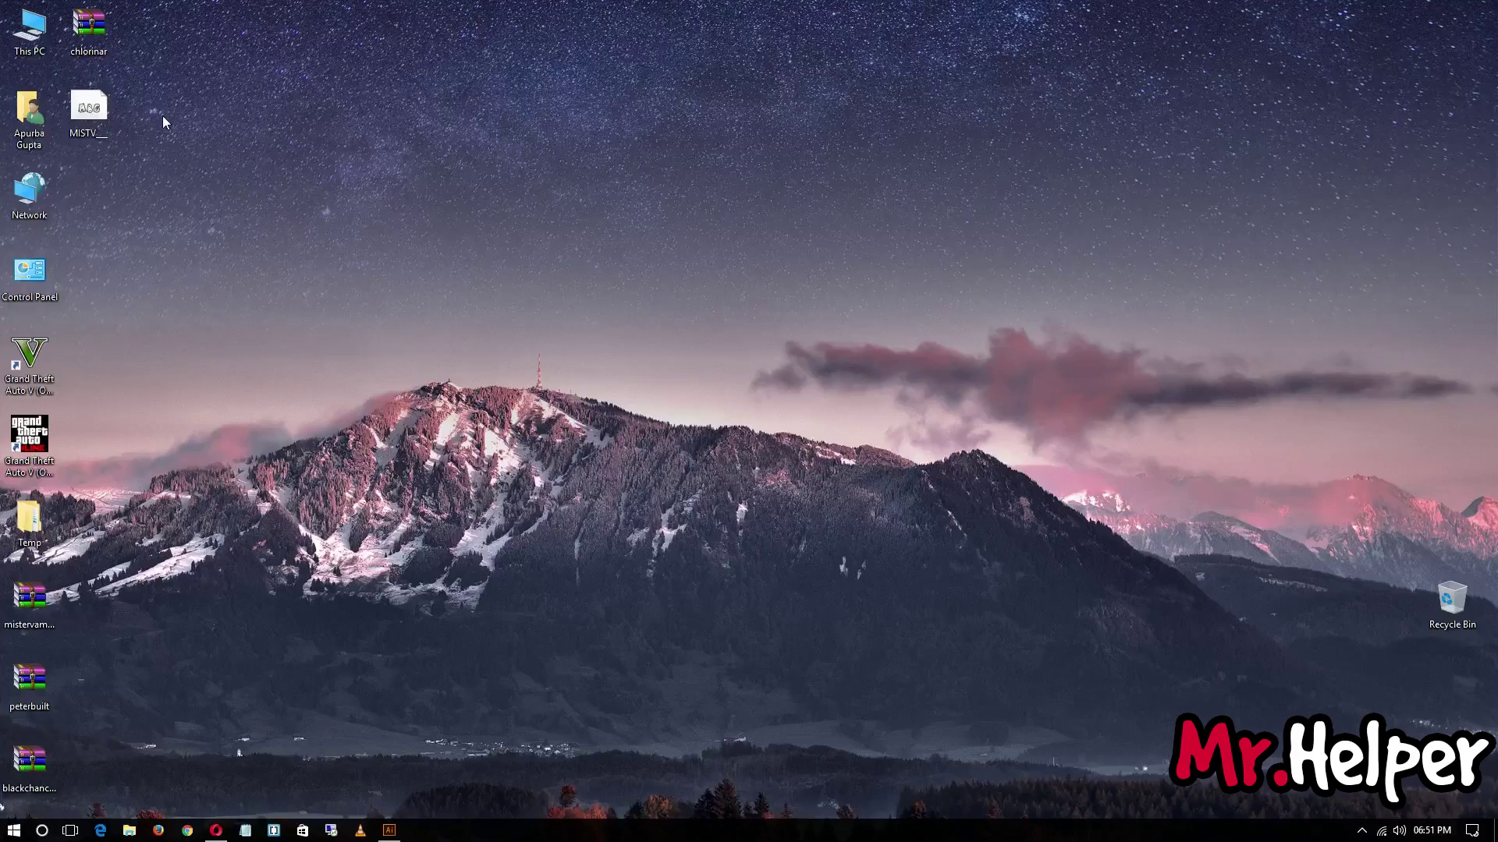
double_click(25, 57)
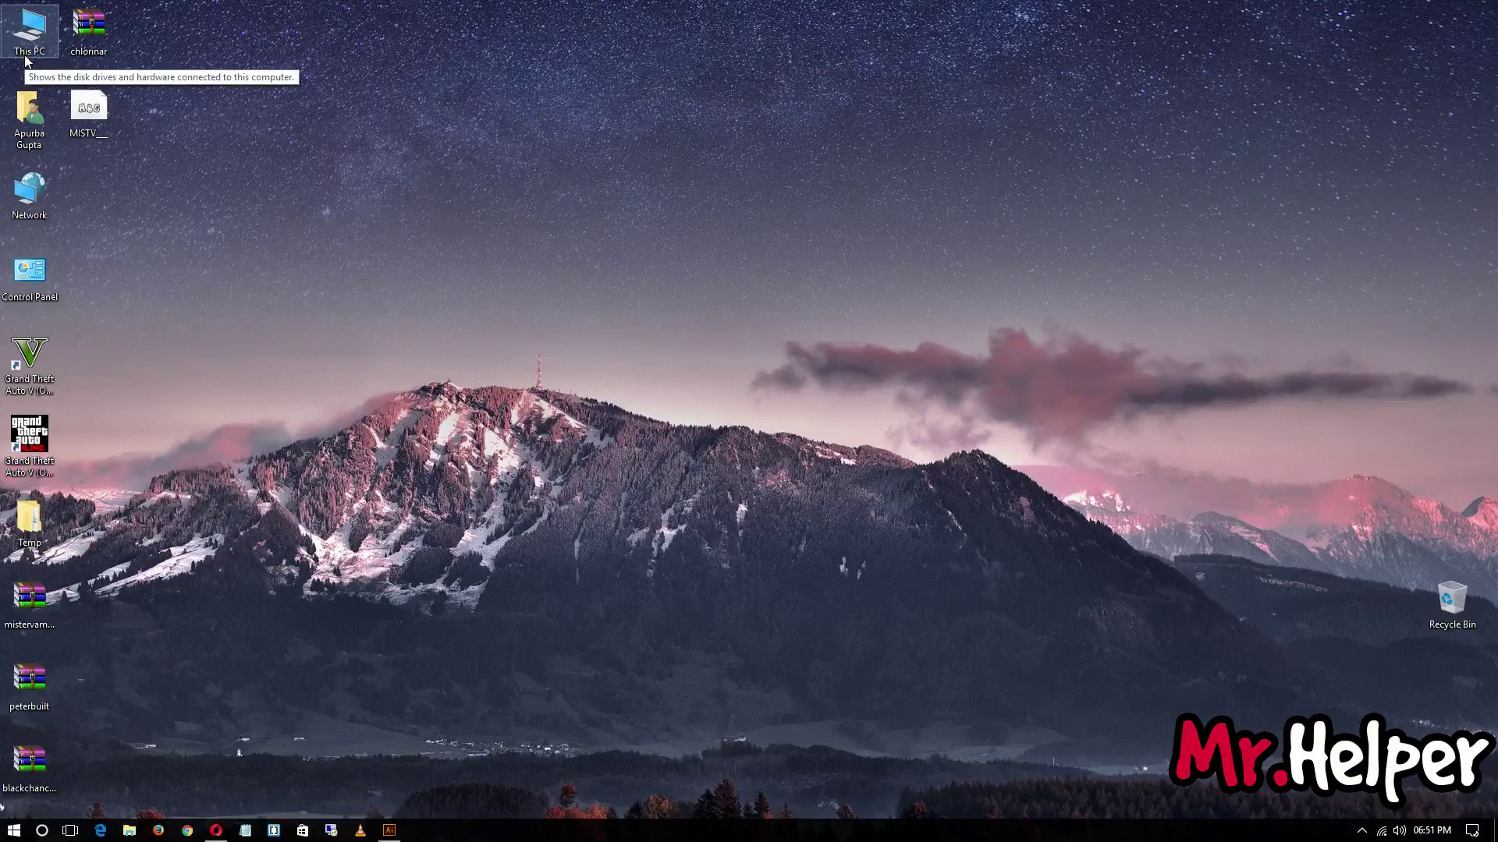
double_click(25, 56)
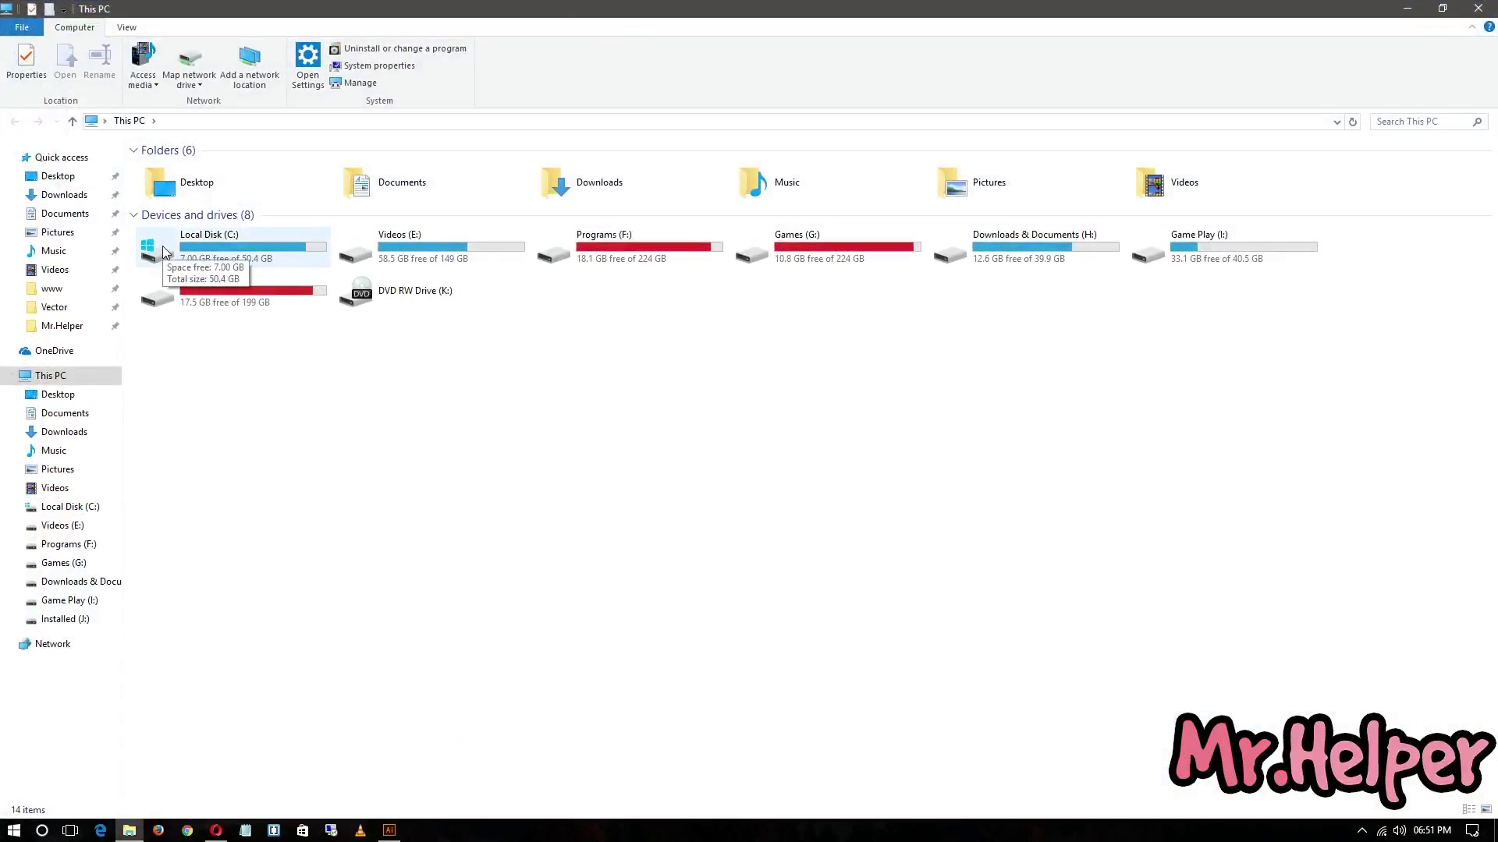
Go to C:\windows\fonts and drop the desktop MISTV font file into it
double_click(164, 252)
click(258, 121)
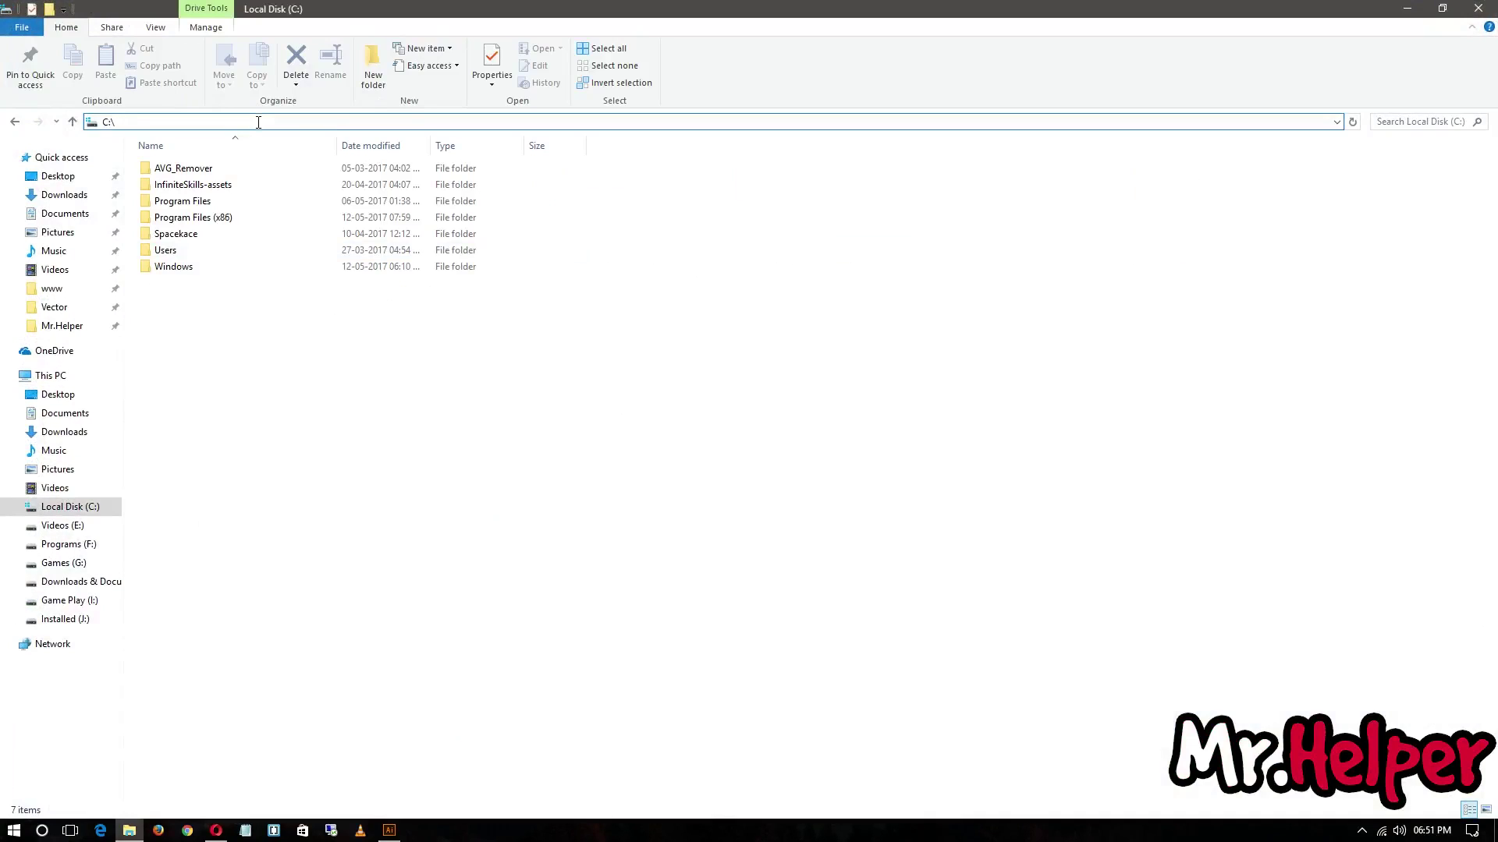
text(window/)
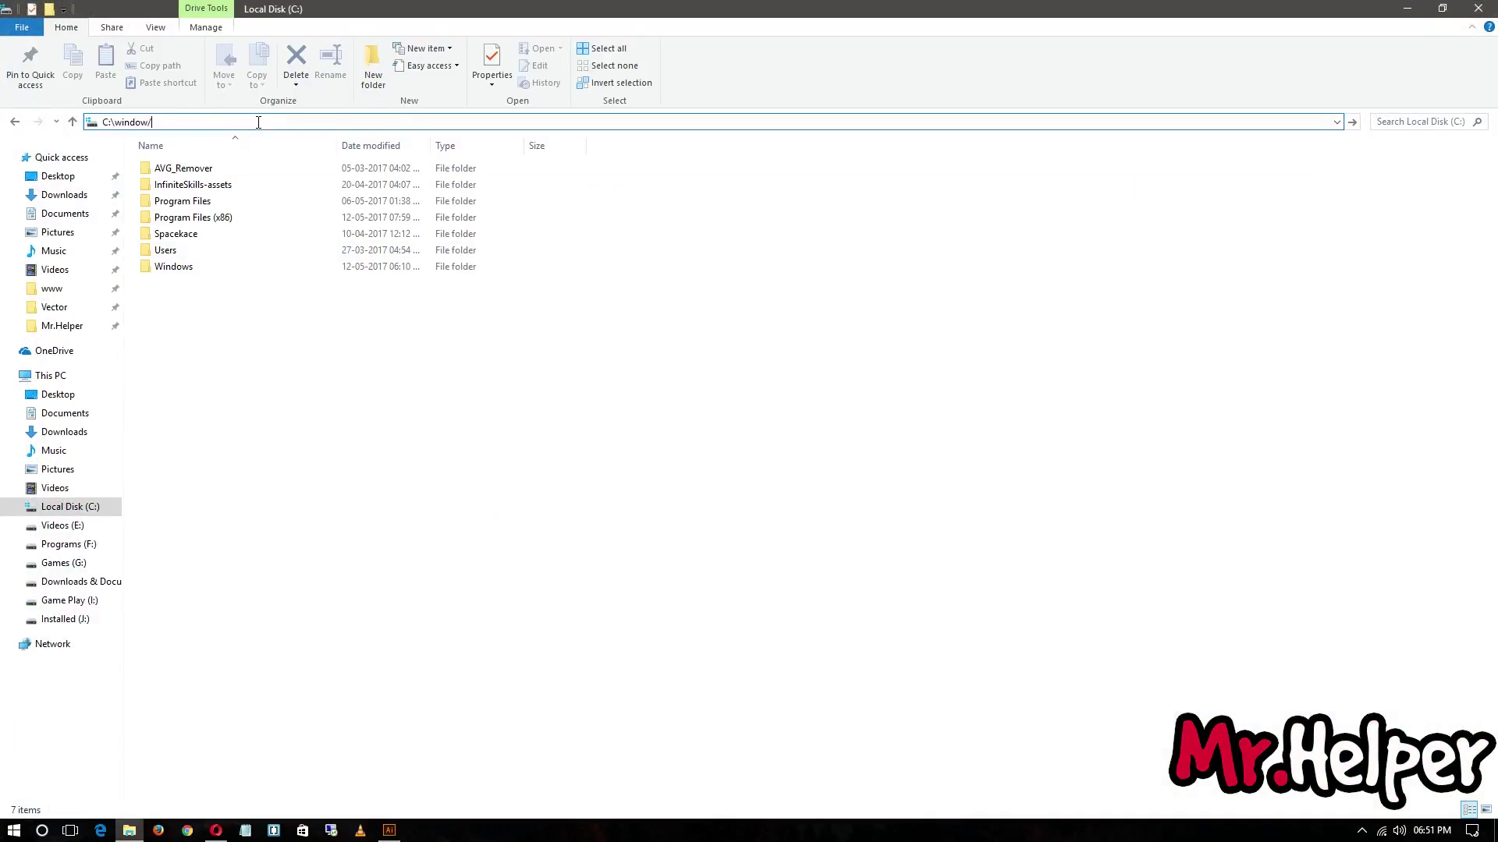
text(fonts)
key(BackSpace)
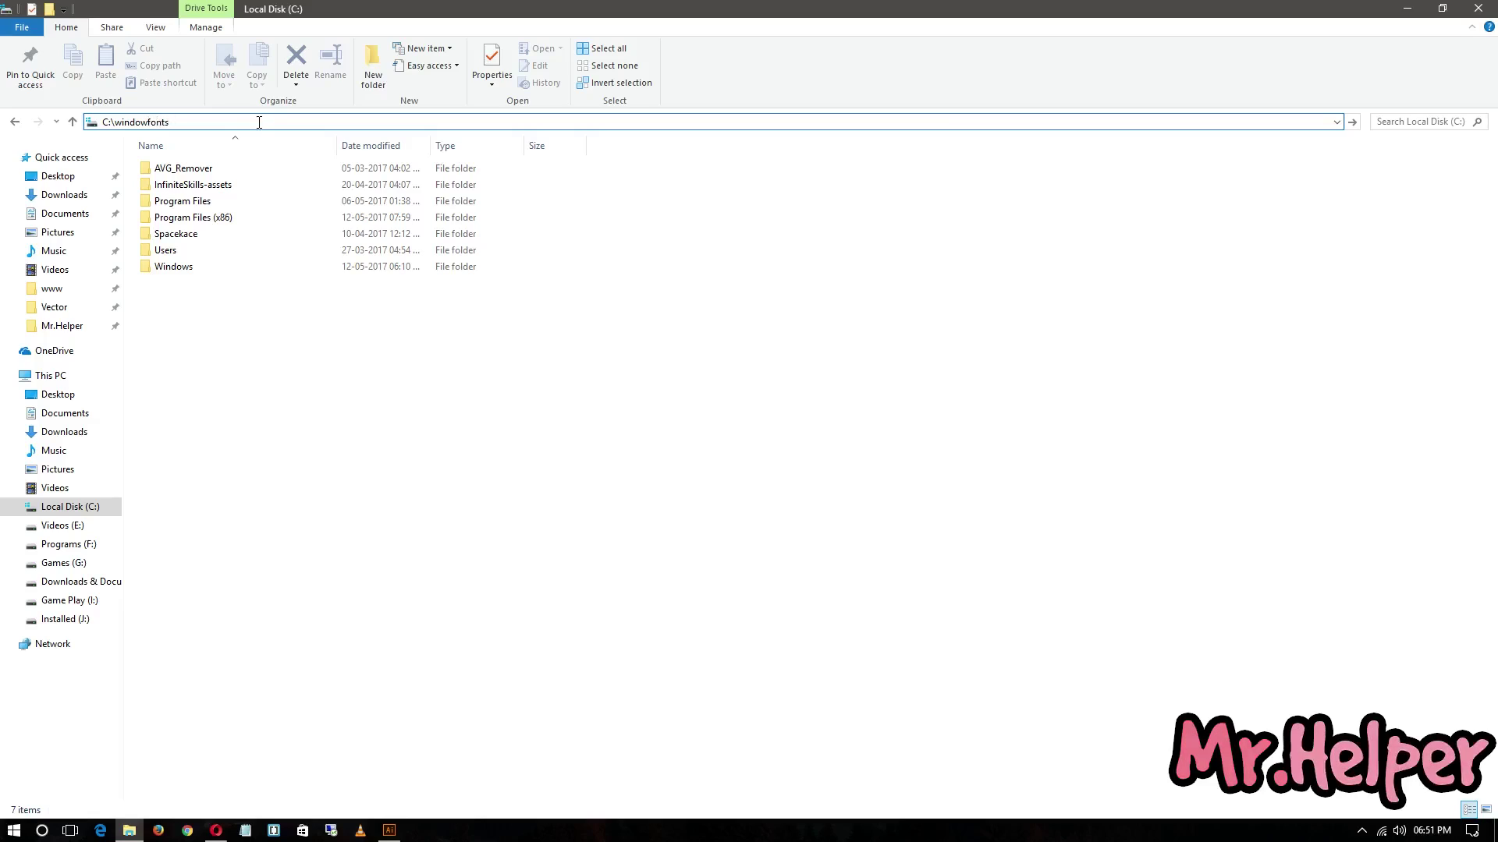
text(\font)
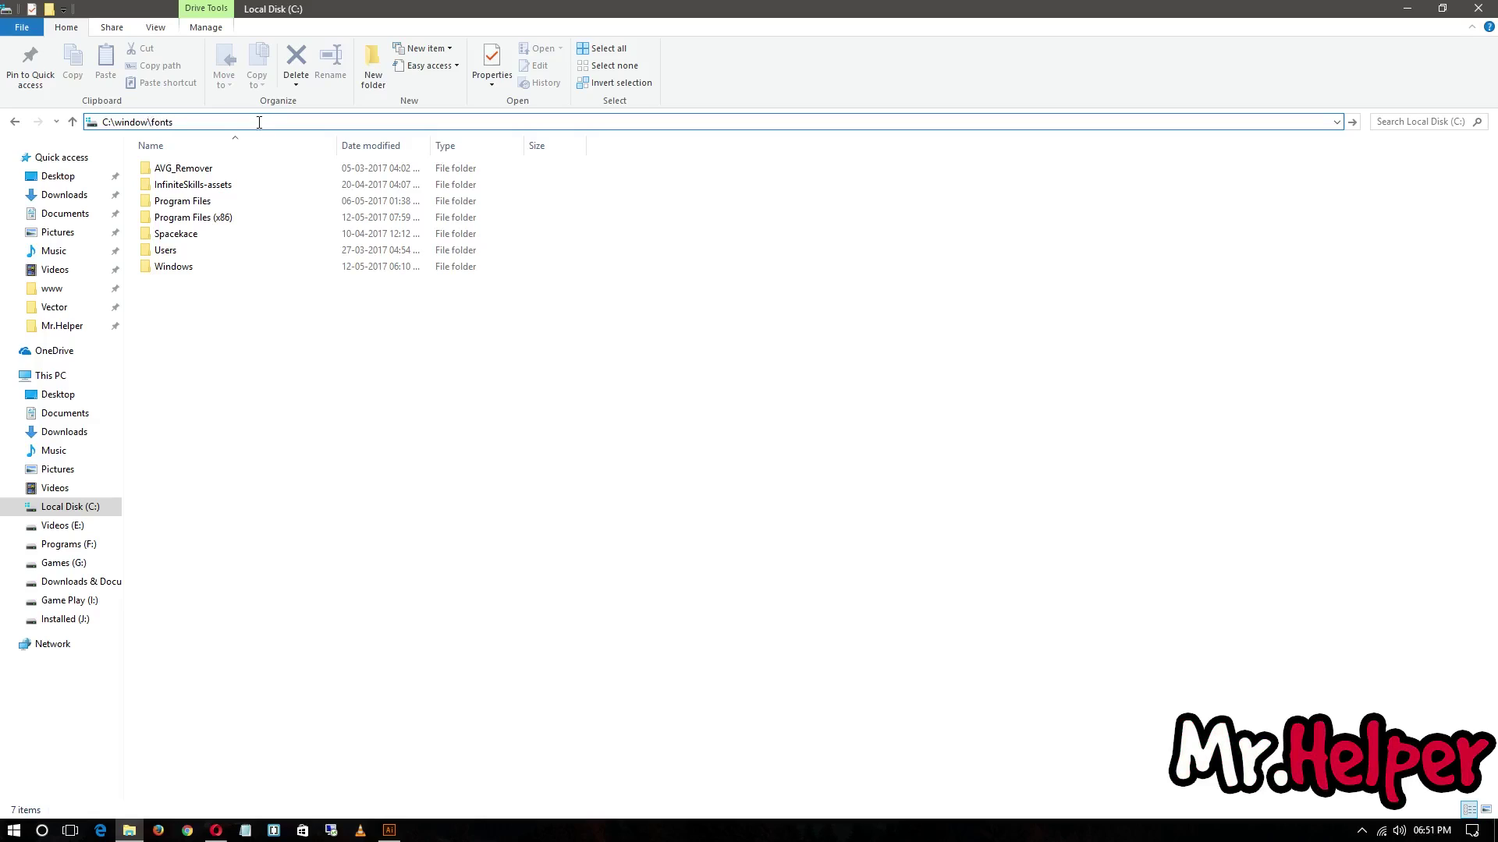
text(s)
mouse_move(65, 386)
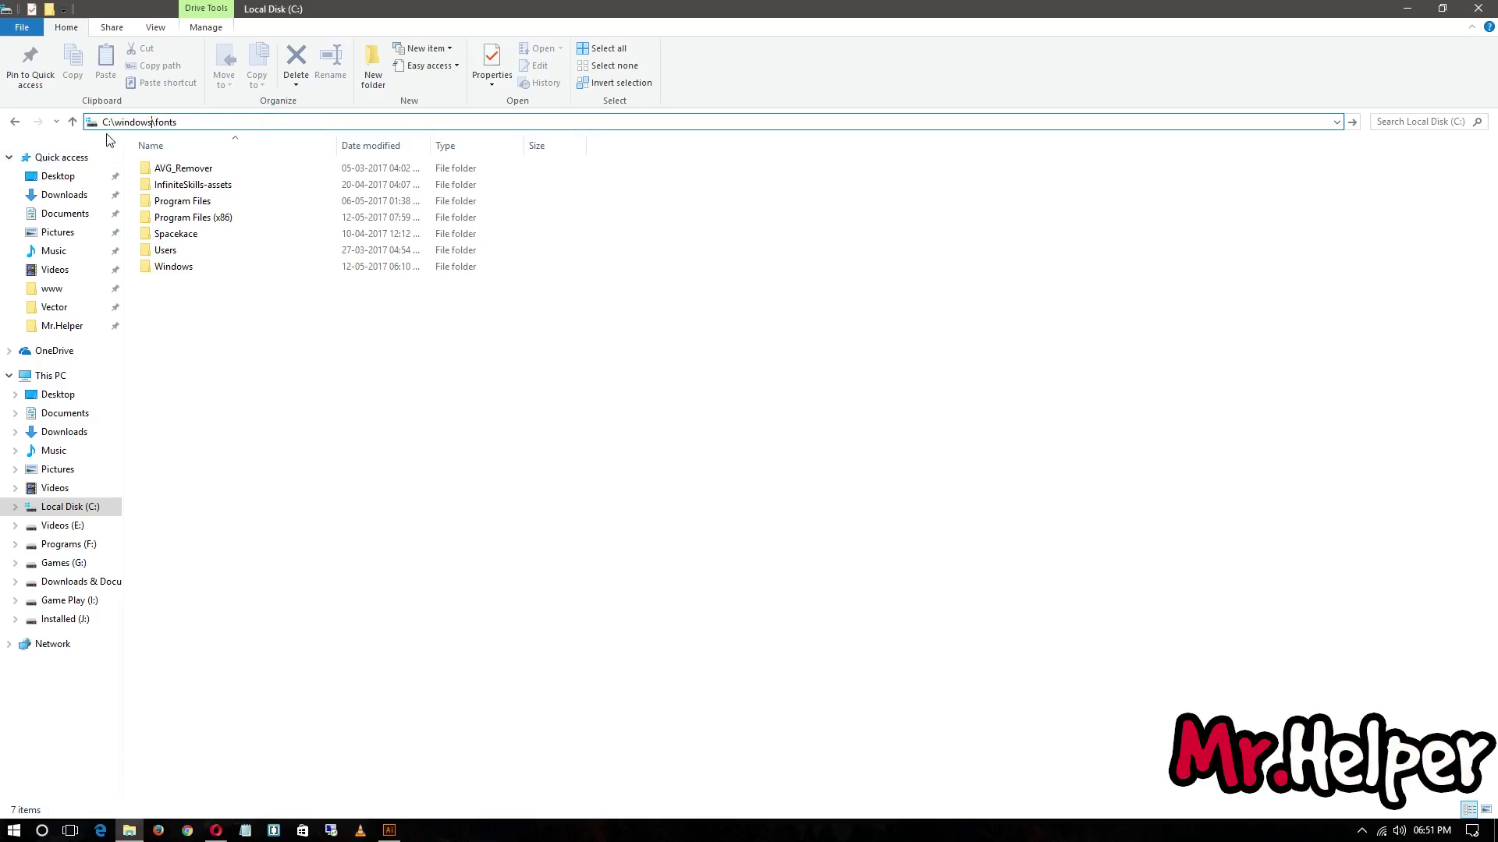
key(Return)
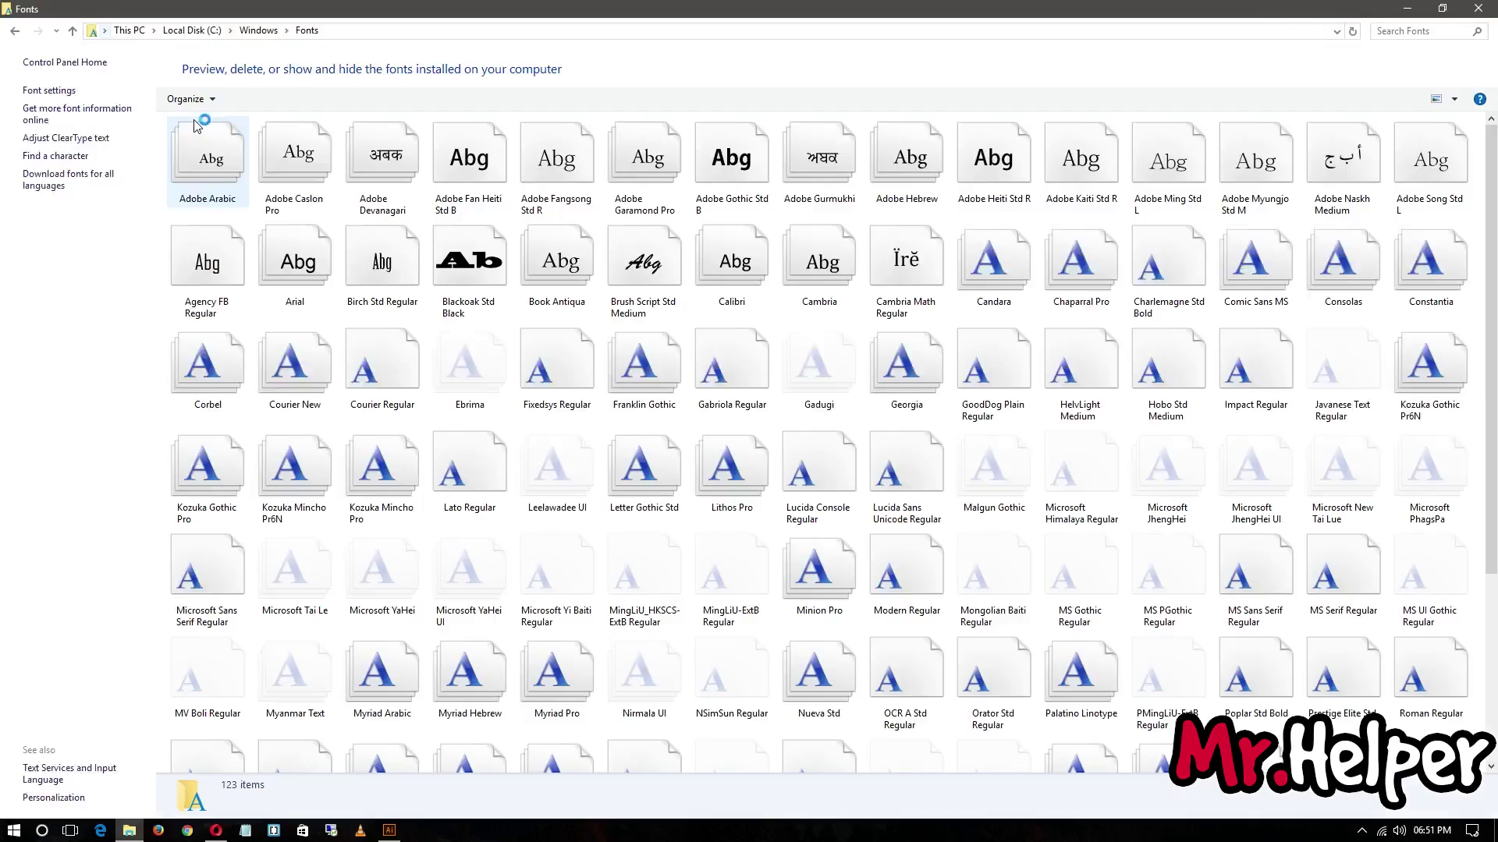
scroll(468, 468, down, 3)
scroll(468, 468, up, 3)
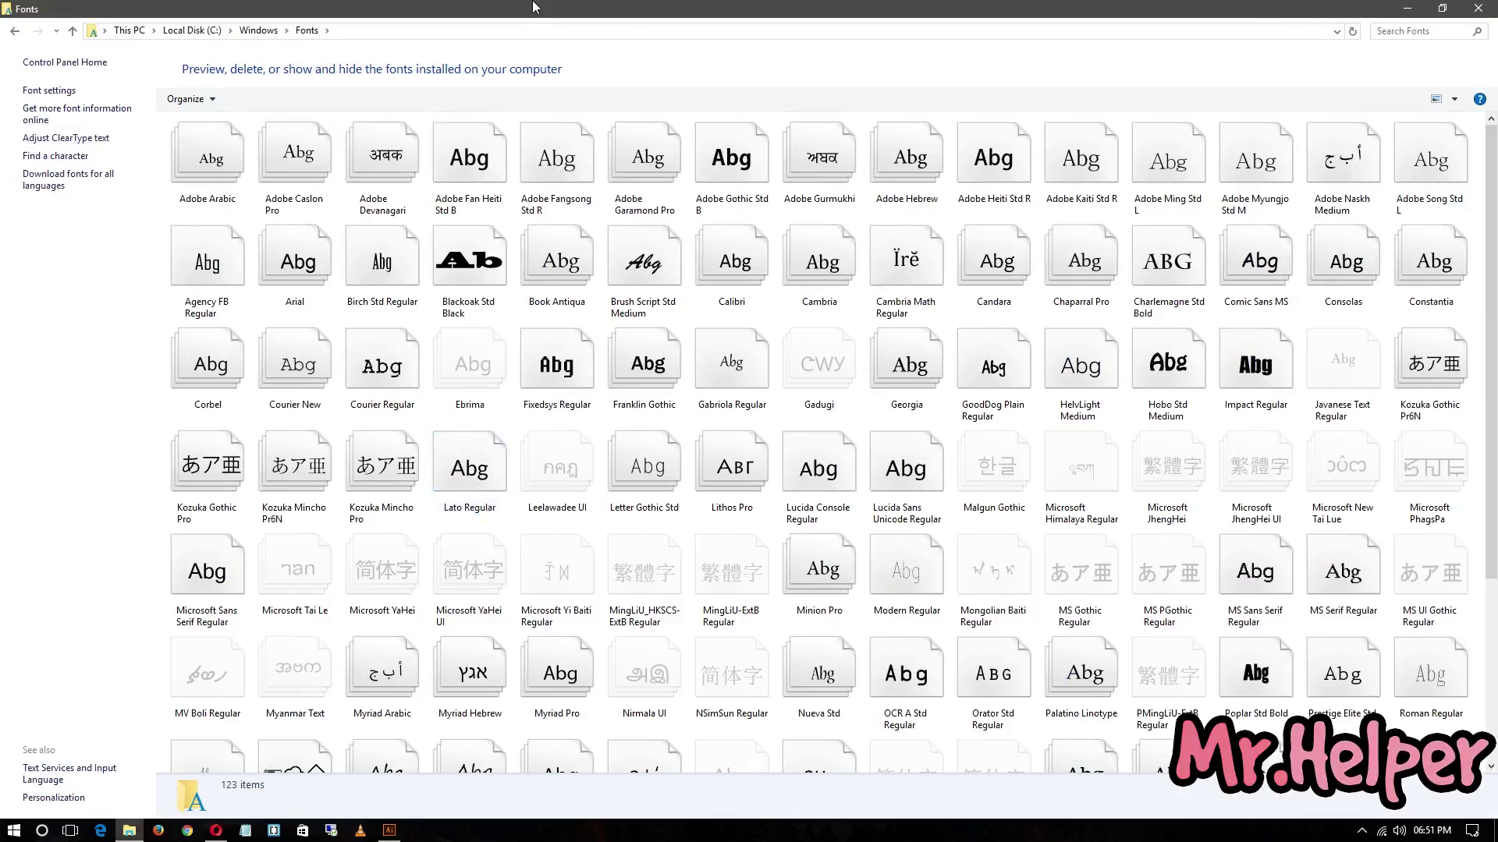
drag(749, 9, 882, 195)
drag(88, 111, 909, 525)
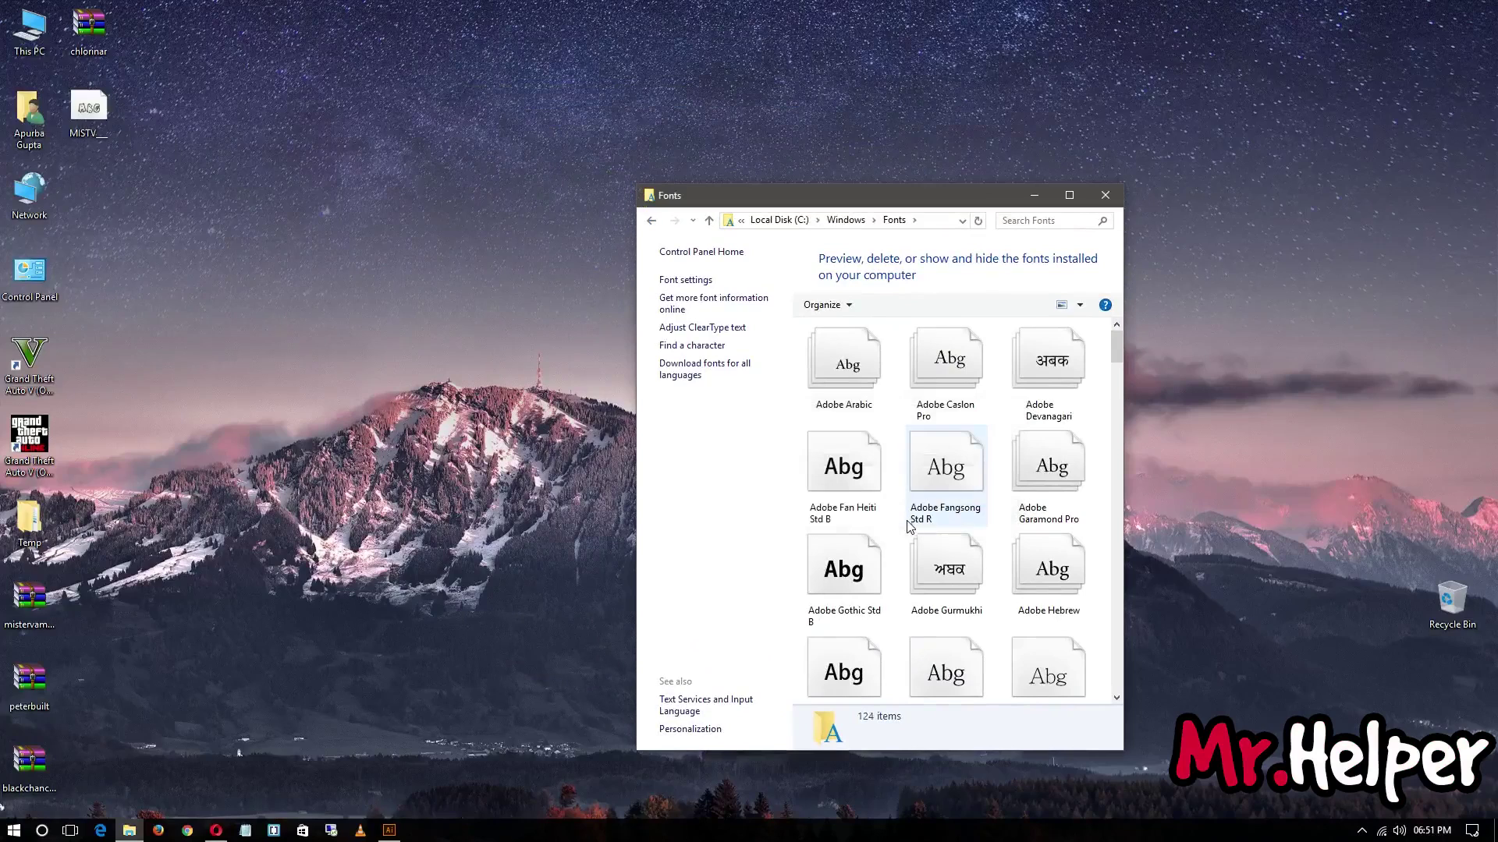
Apply MisterVampire to the greeting and deselect it to view the result
click(390, 828)
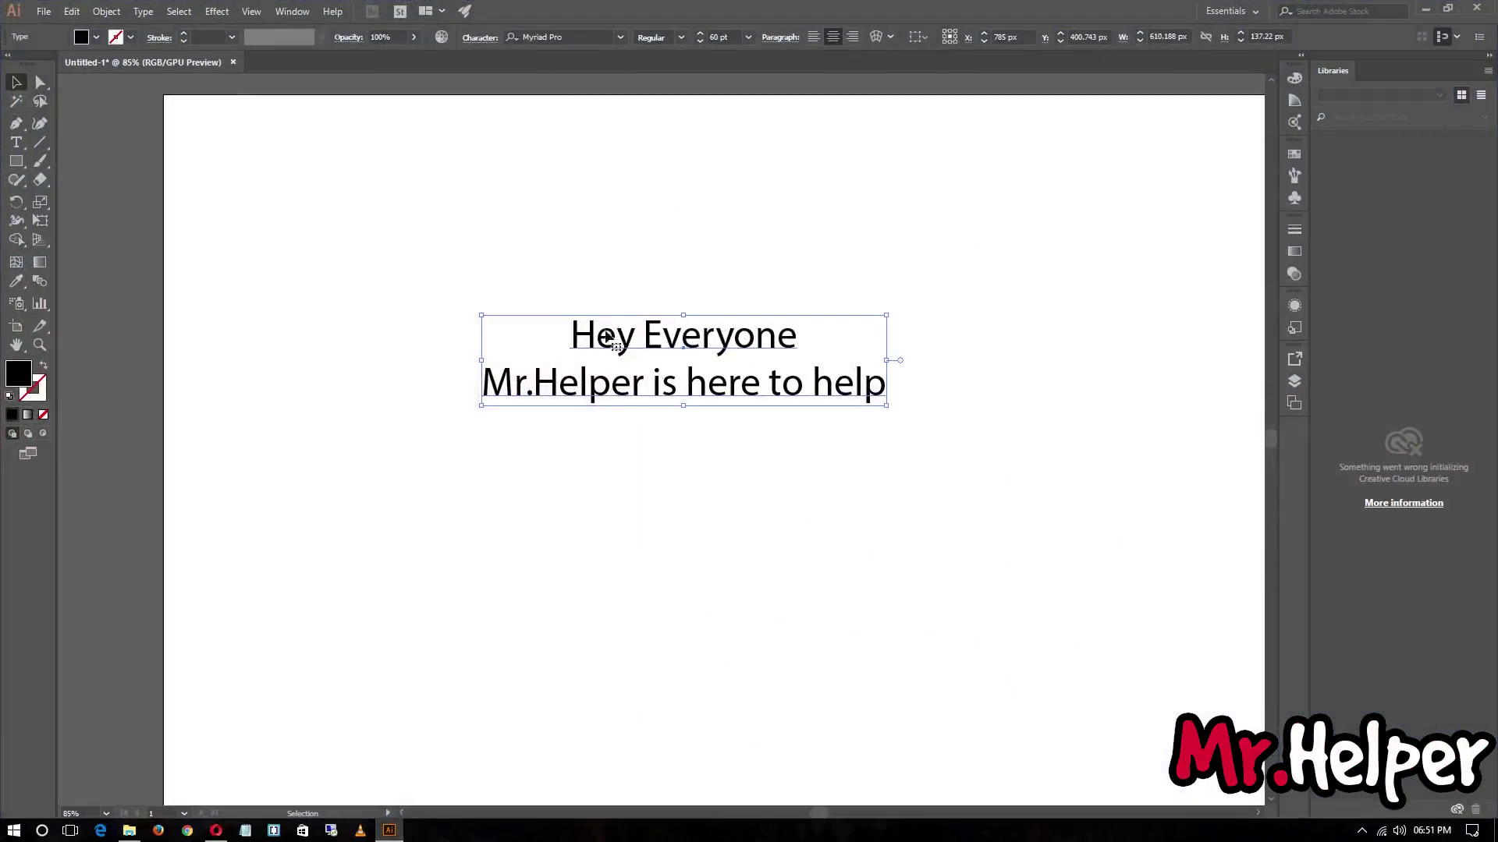
click(561, 33)
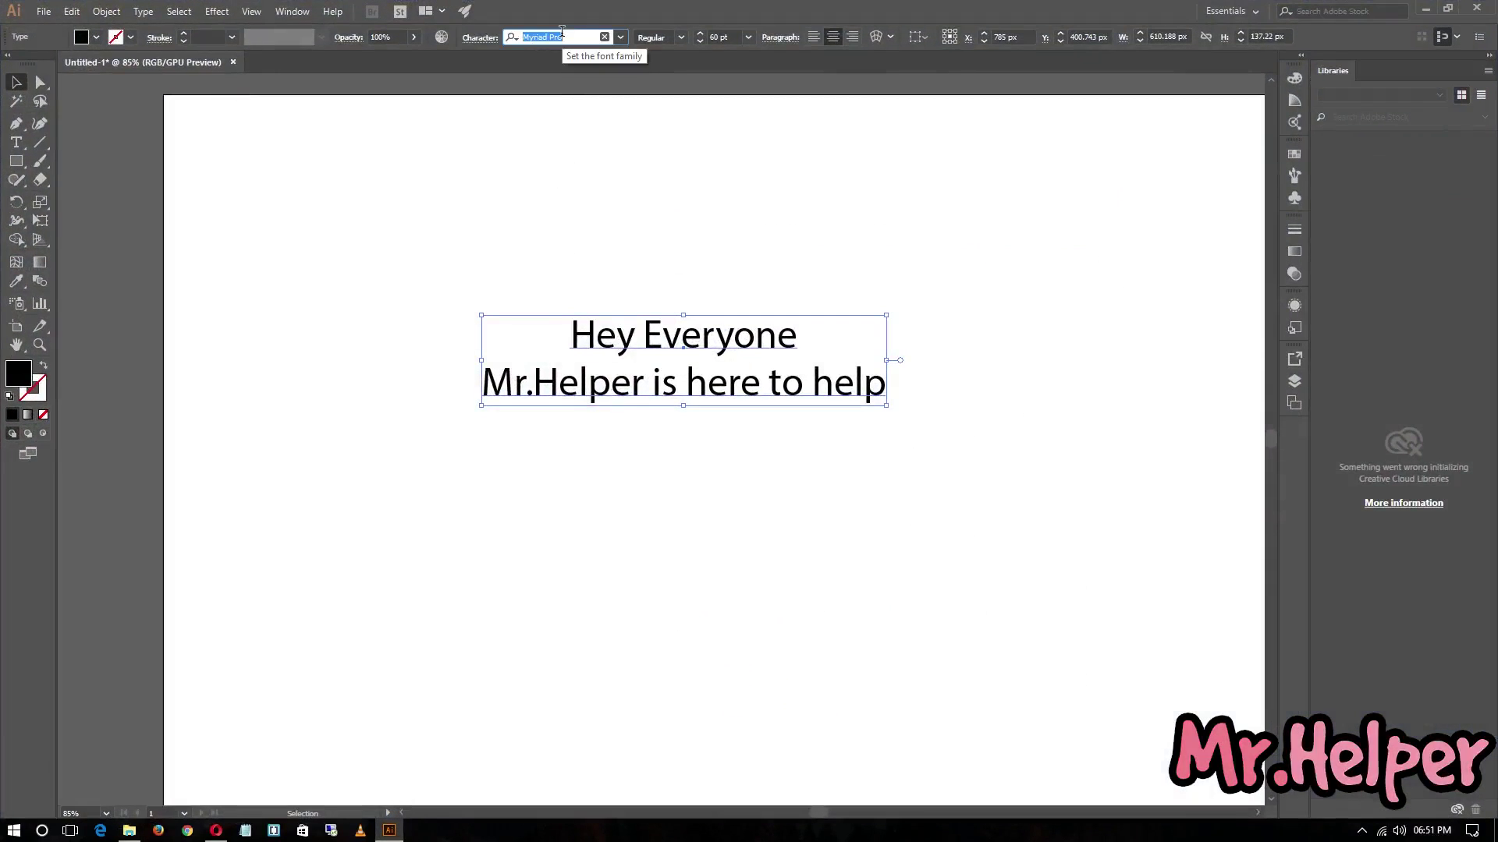
text(Mister)
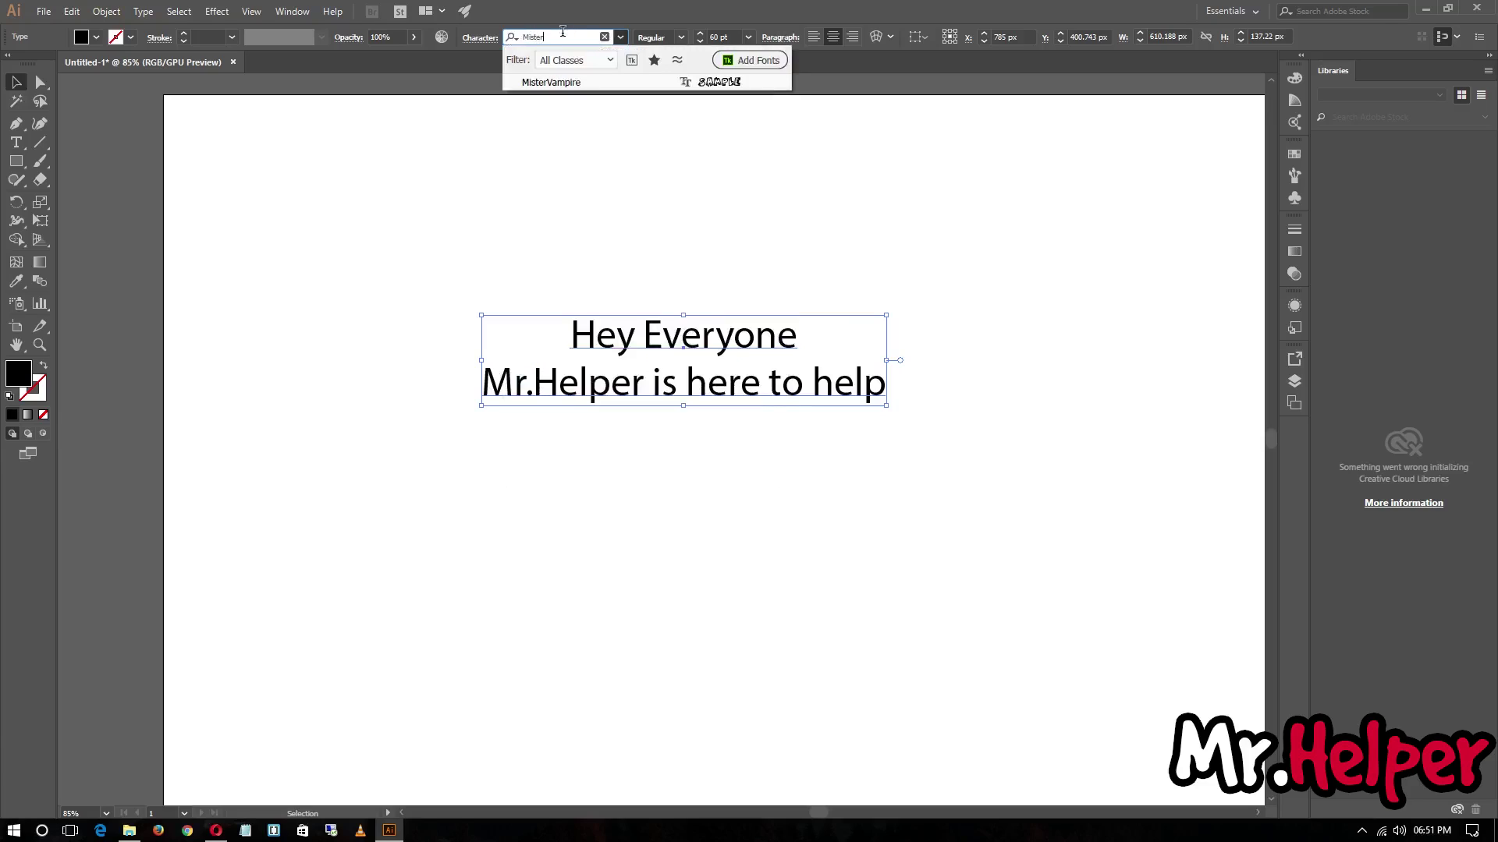
click(551, 82)
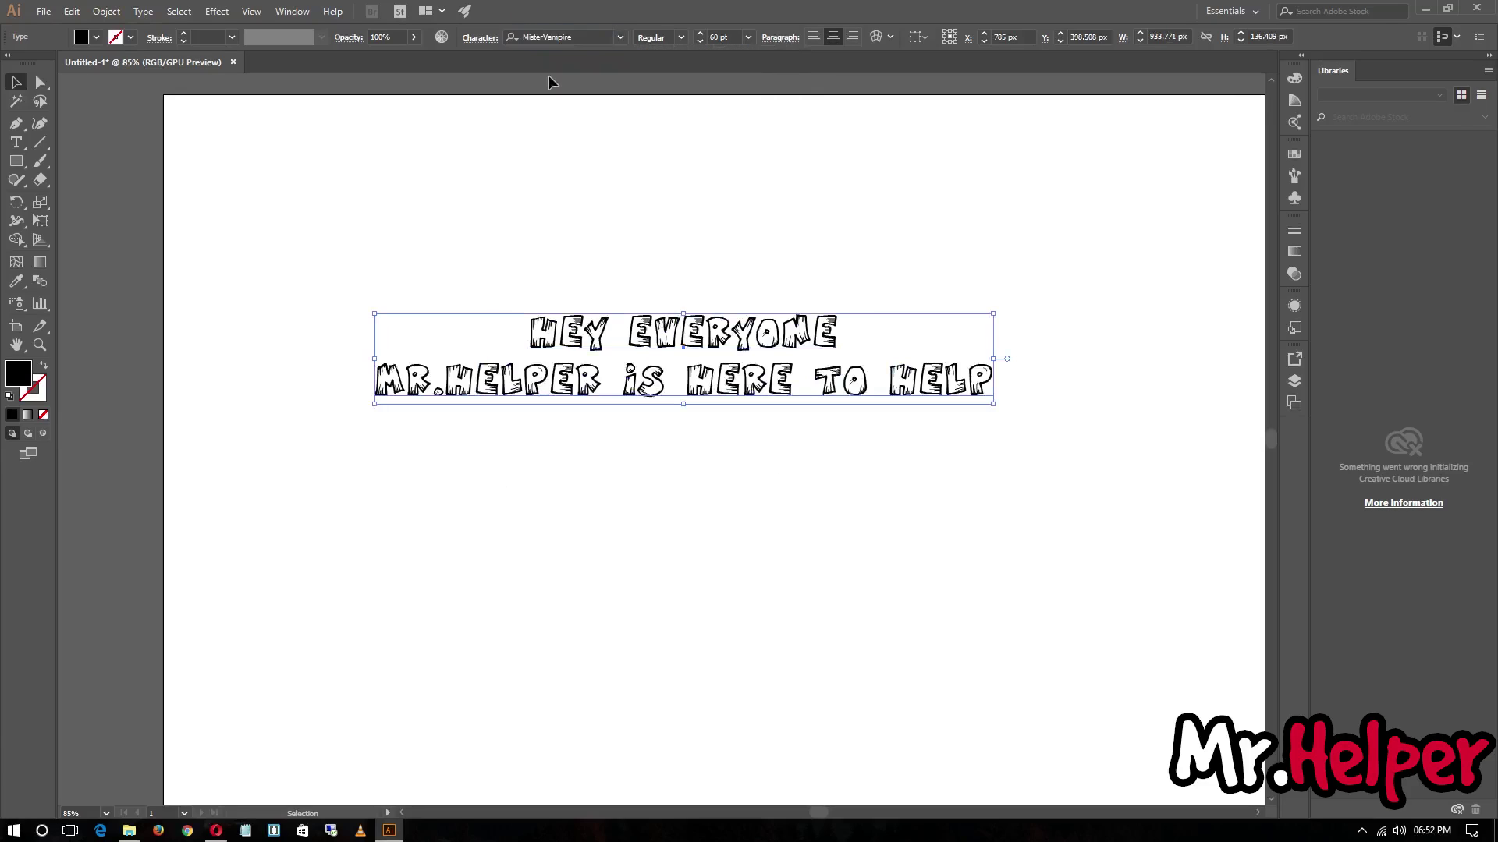
click(515, 348)
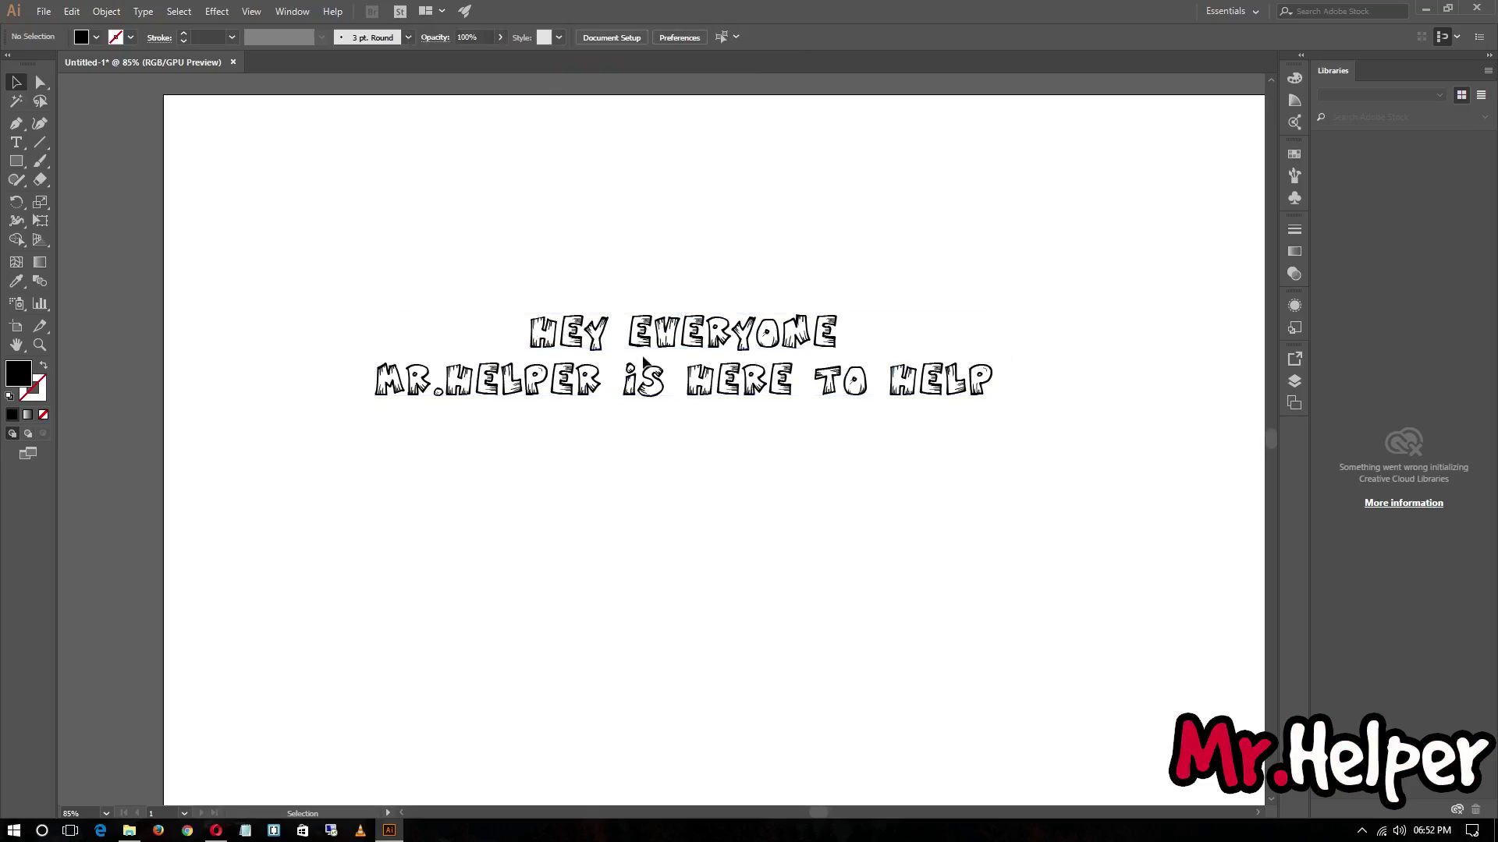
Minimize Illustrator, then resize and maximize the Windows Fonts window
click(1422, 14)
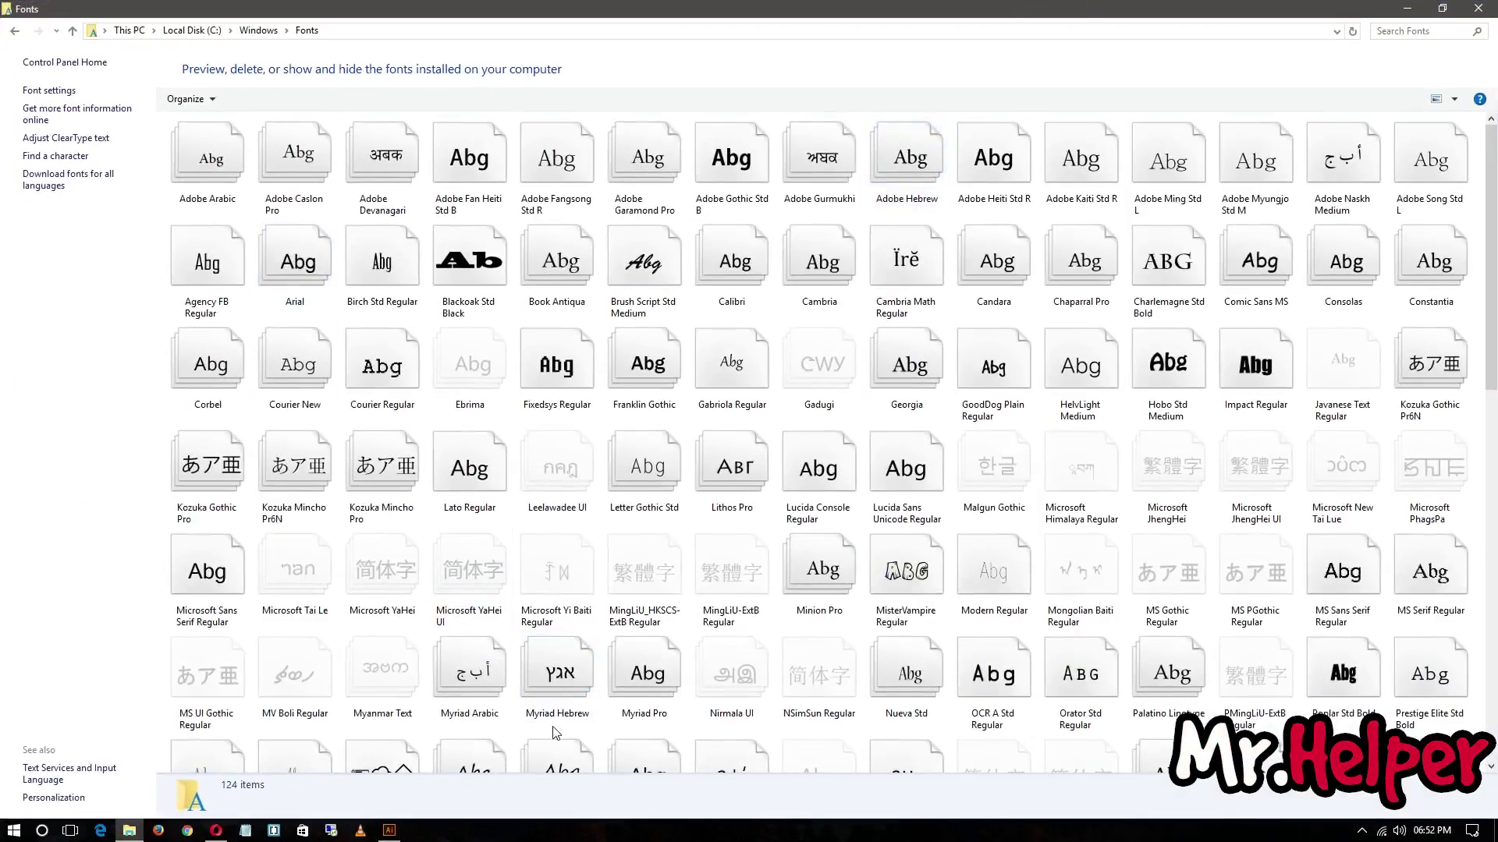
drag(736, 10, 737, 116)
double_click(735, 119)
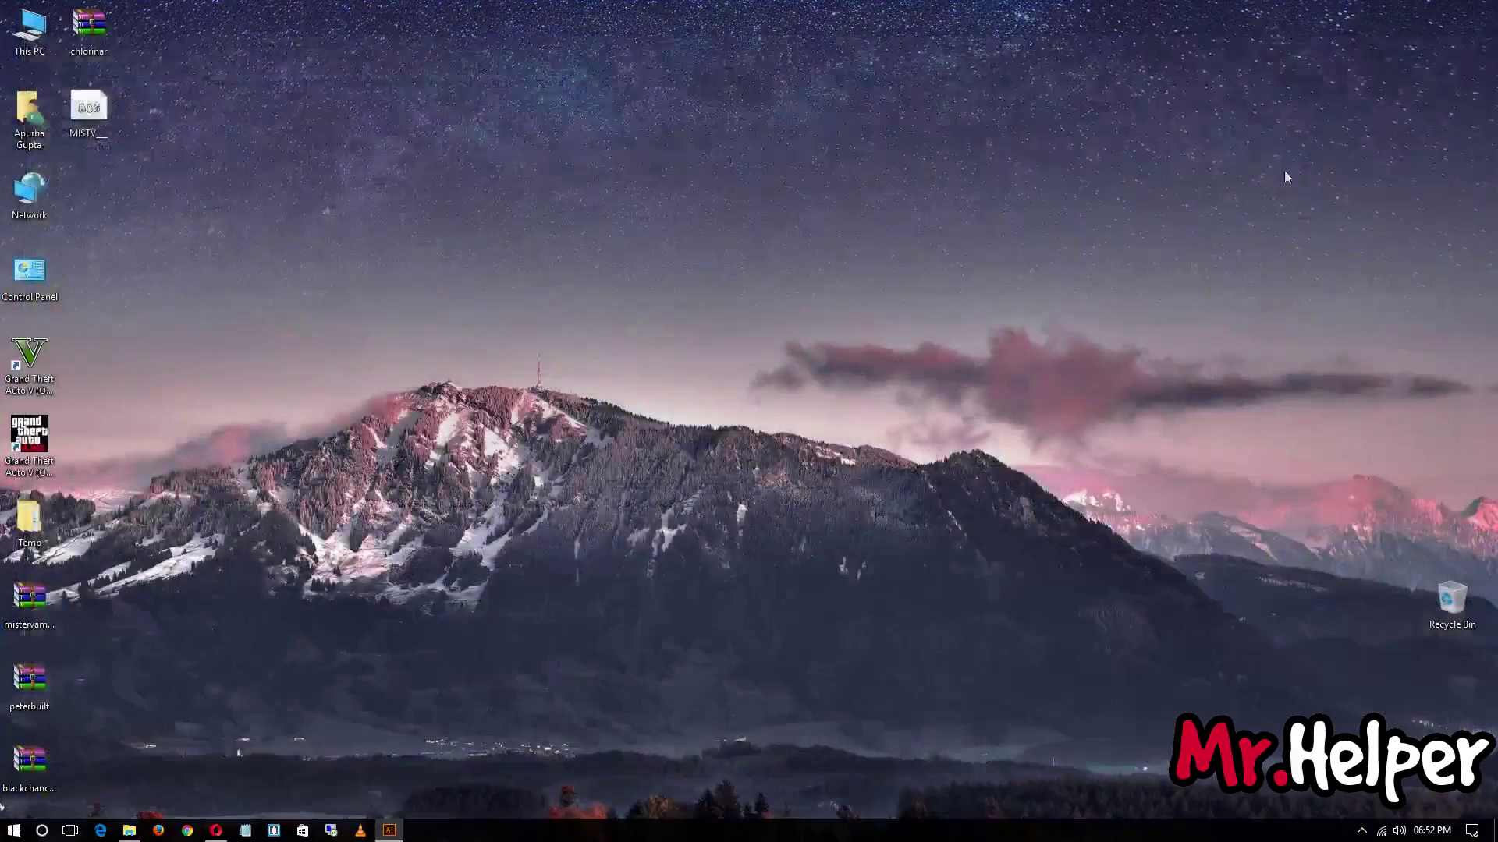
right_click(542, 430)
click(566, 470)
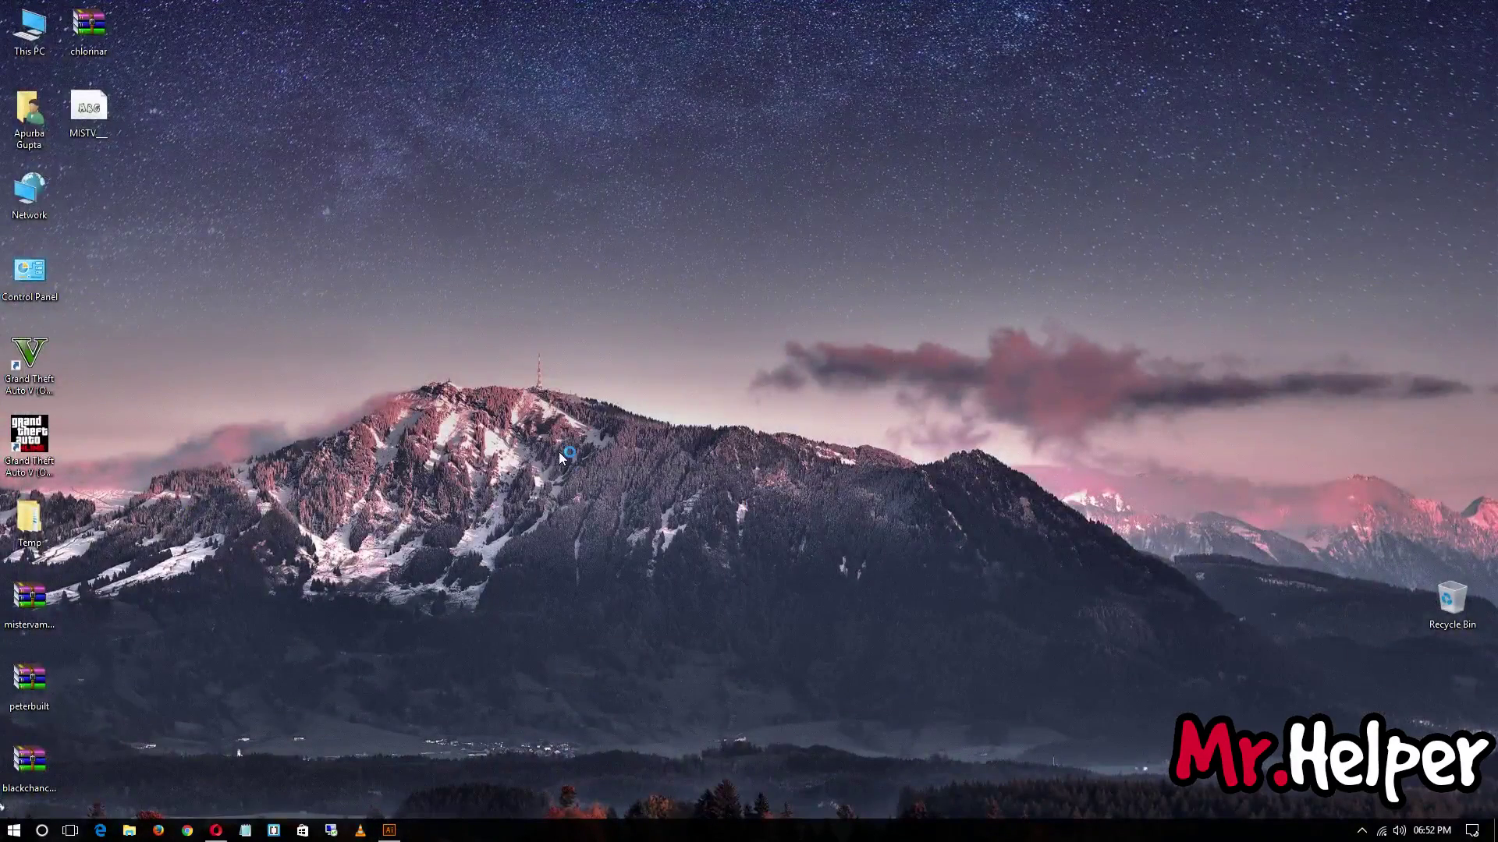